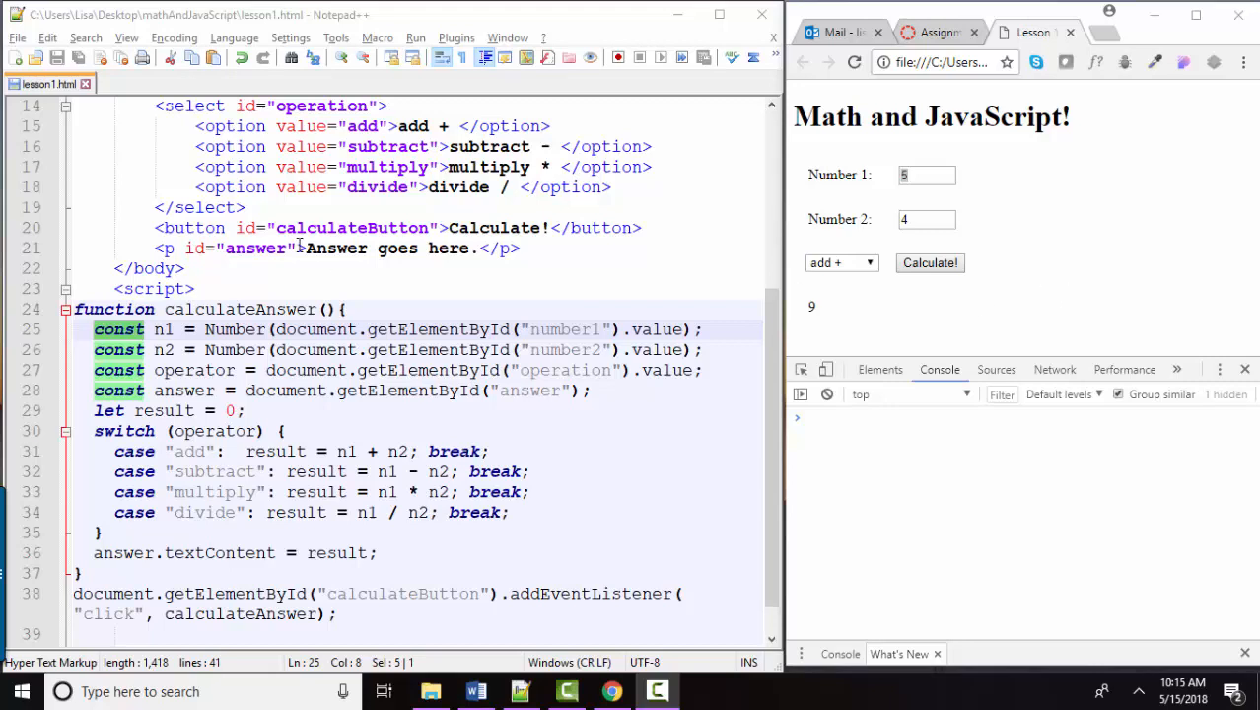
Step: Review the calculator page: its text, the Number 1 and Number 2 fields and the operations list
drag(812, 117, 976, 301)
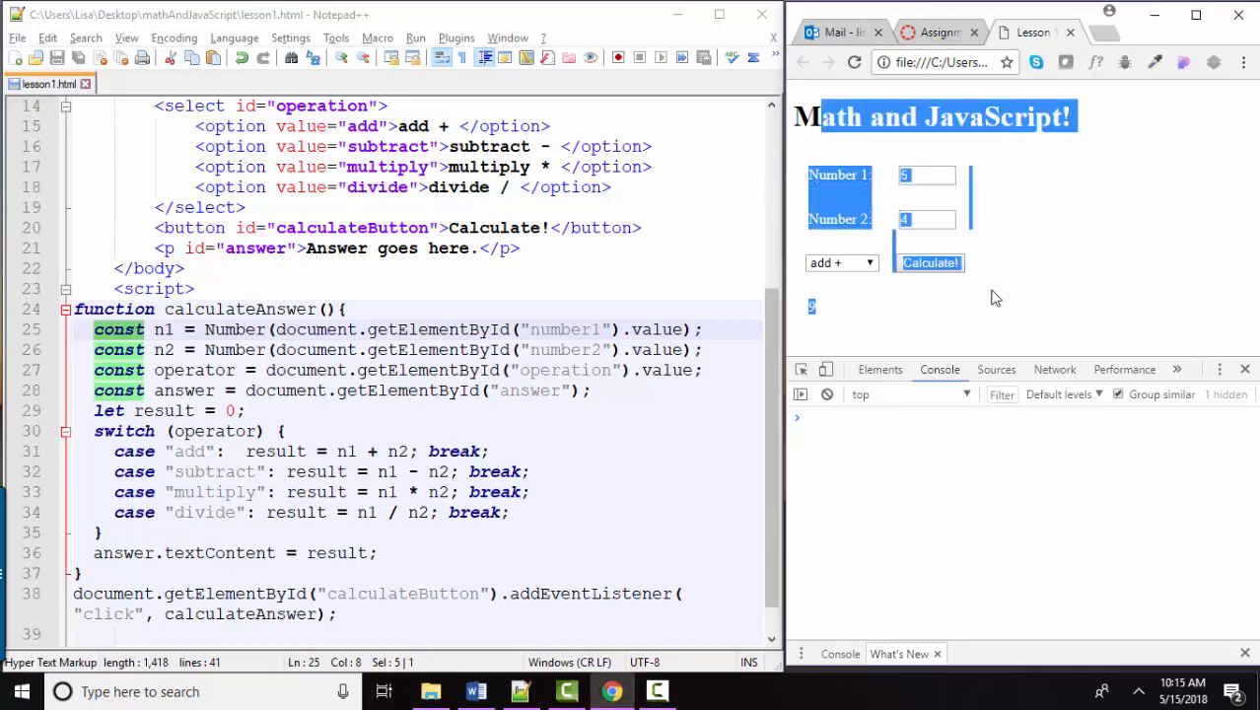
click(994, 296)
click(923, 175)
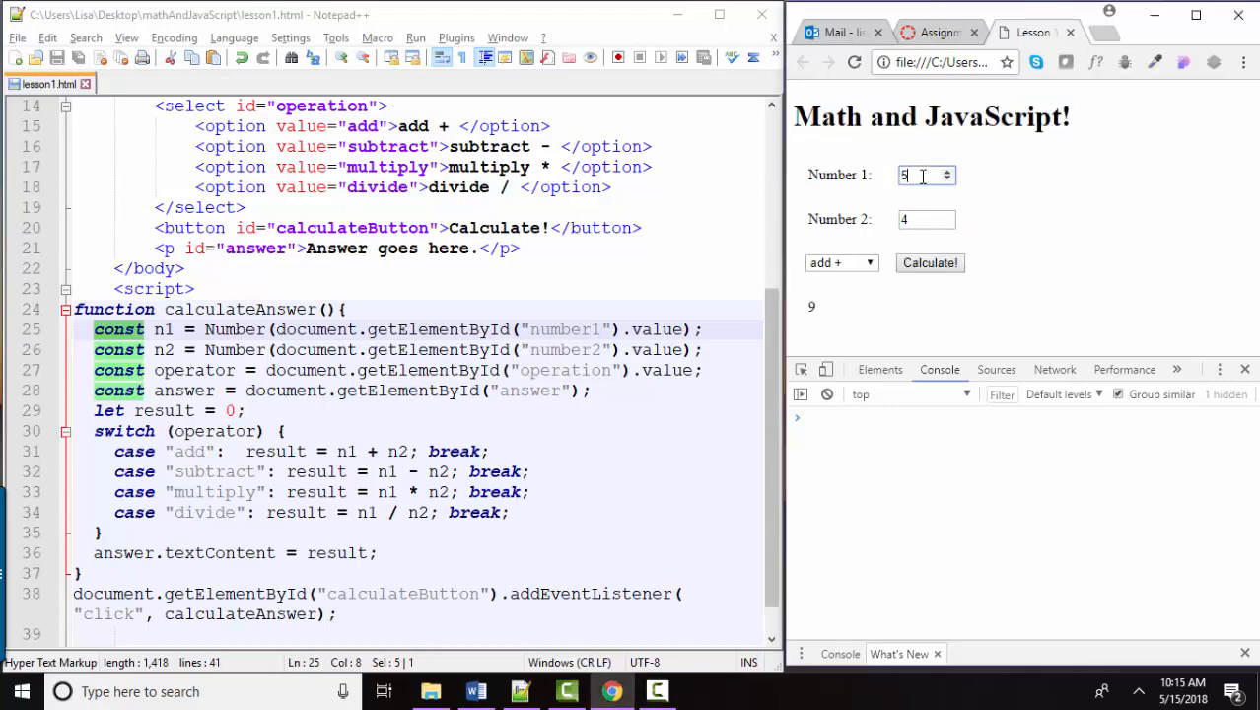
click(854, 263)
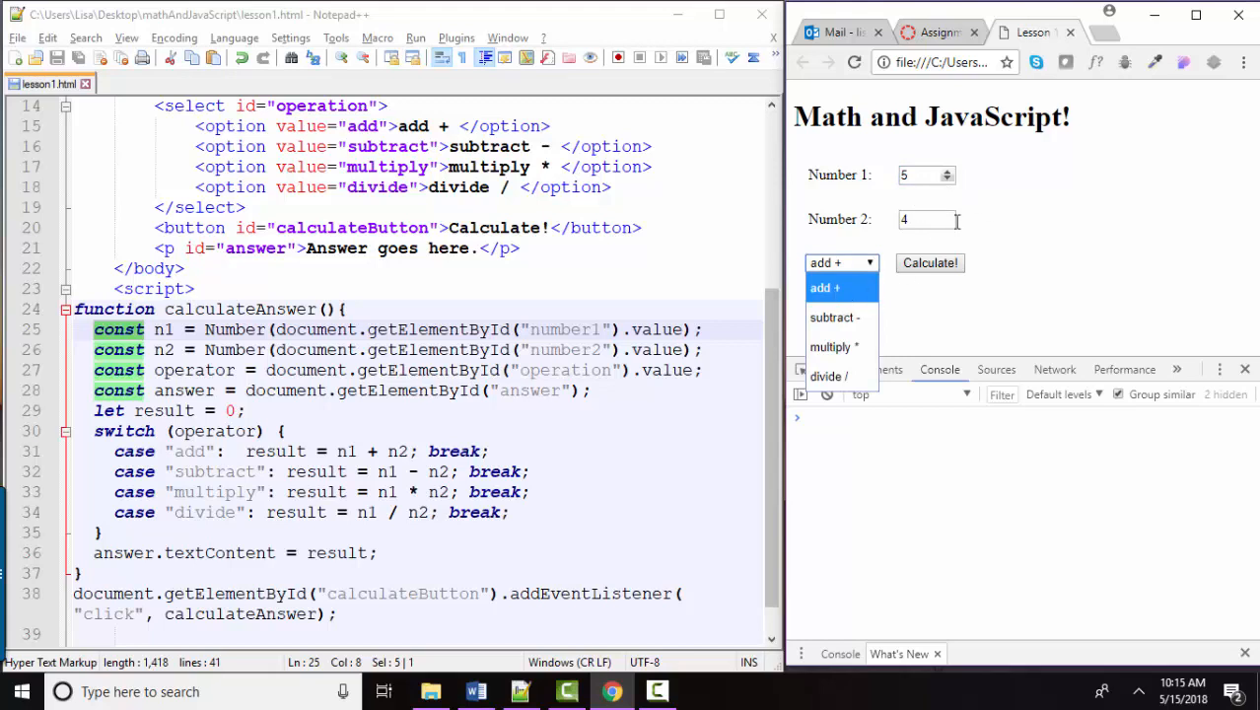
click(957, 323)
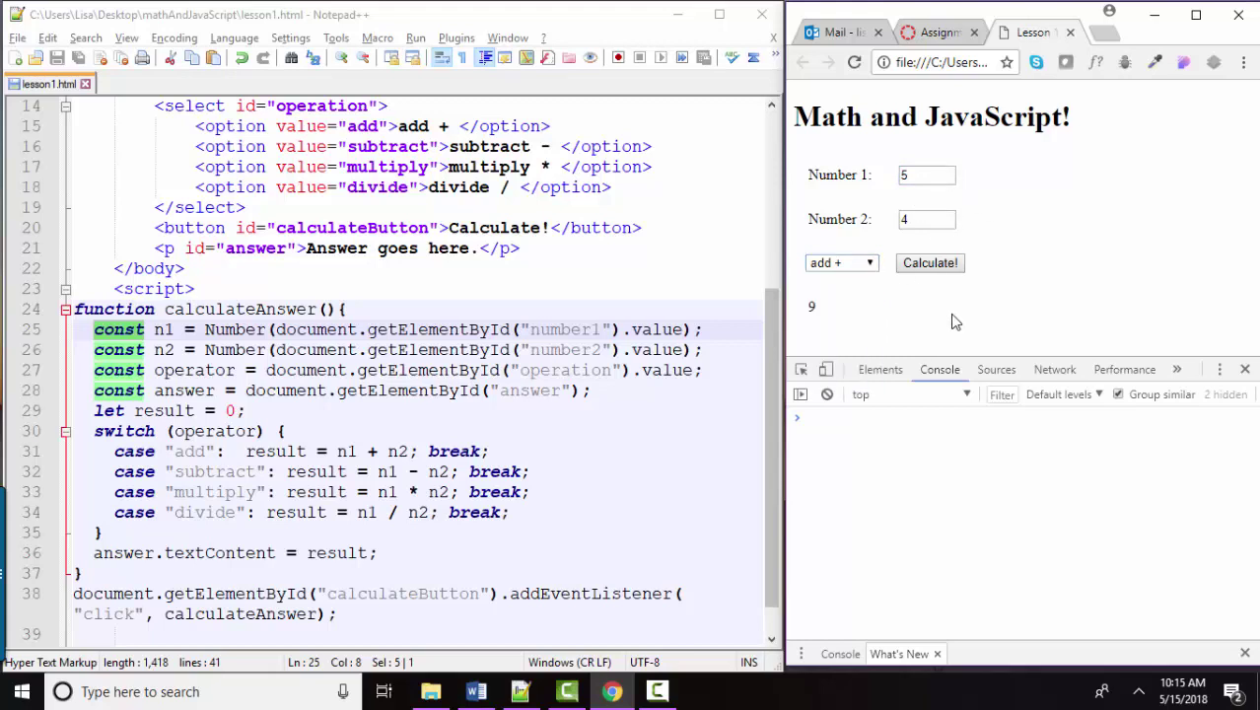
click(917, 173)
click(917, 221)
Step: Highlight Number, the + operator on line 31, and const, n1, = and the Number(...).value expression on line 25
double_click(234, 330)
click(843, 262)
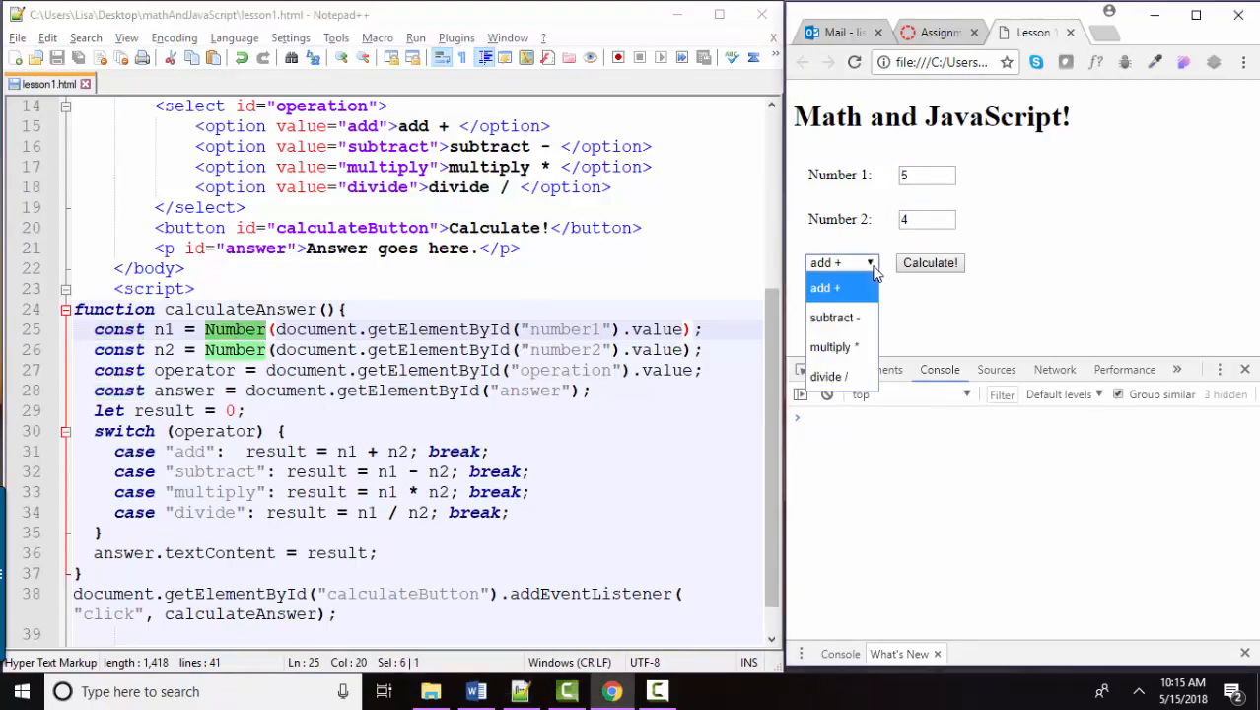
click(843, 263)
click(372, 450)
double_click(372, 451)
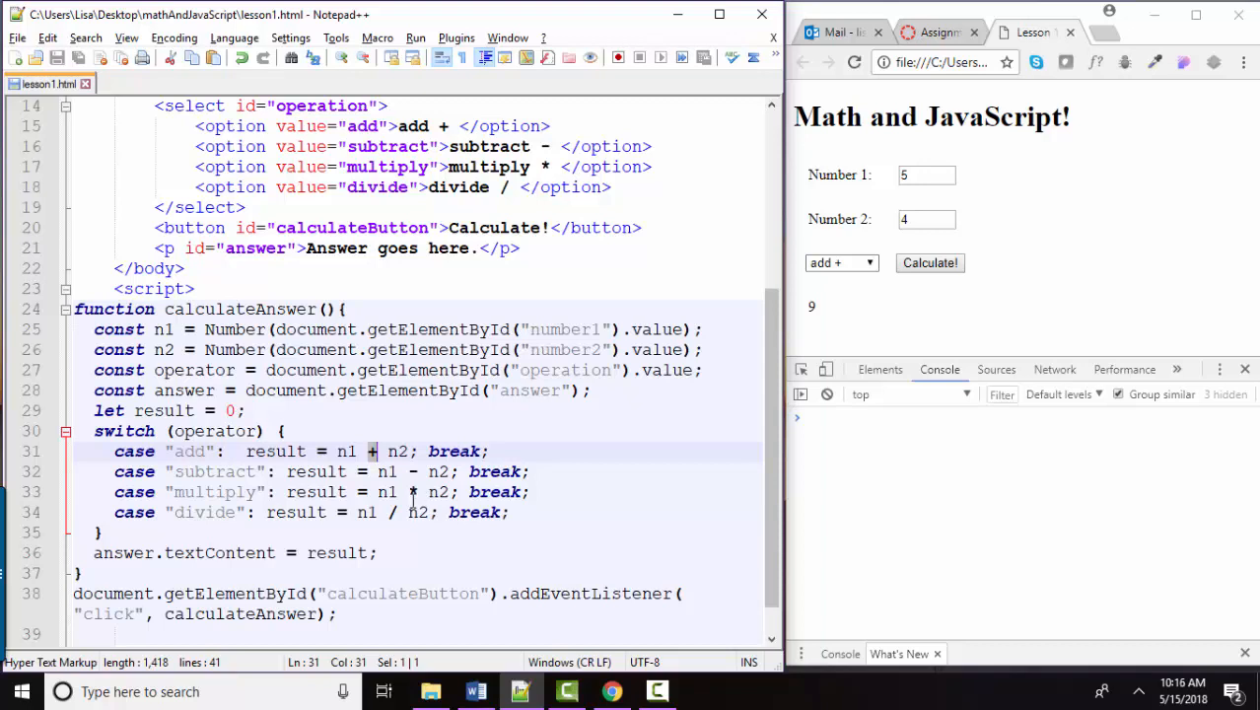
double_click(188, 329)
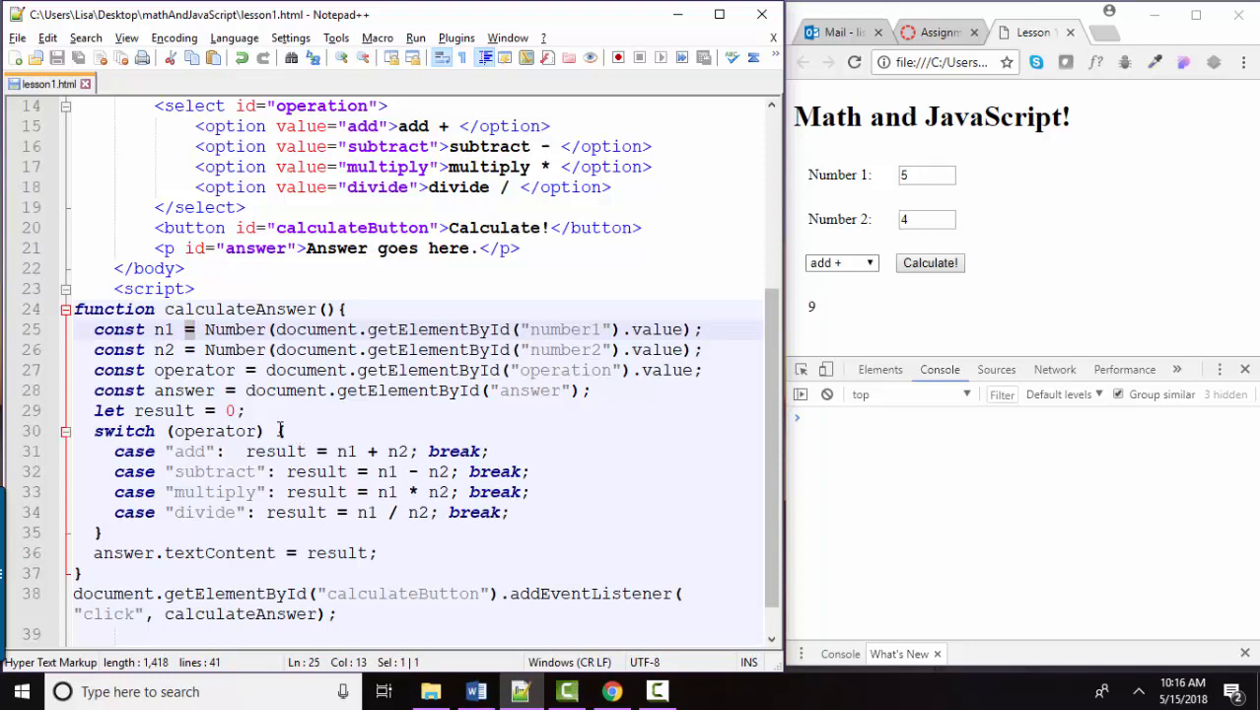
double_click(163, 330)
double_click(118, 329)
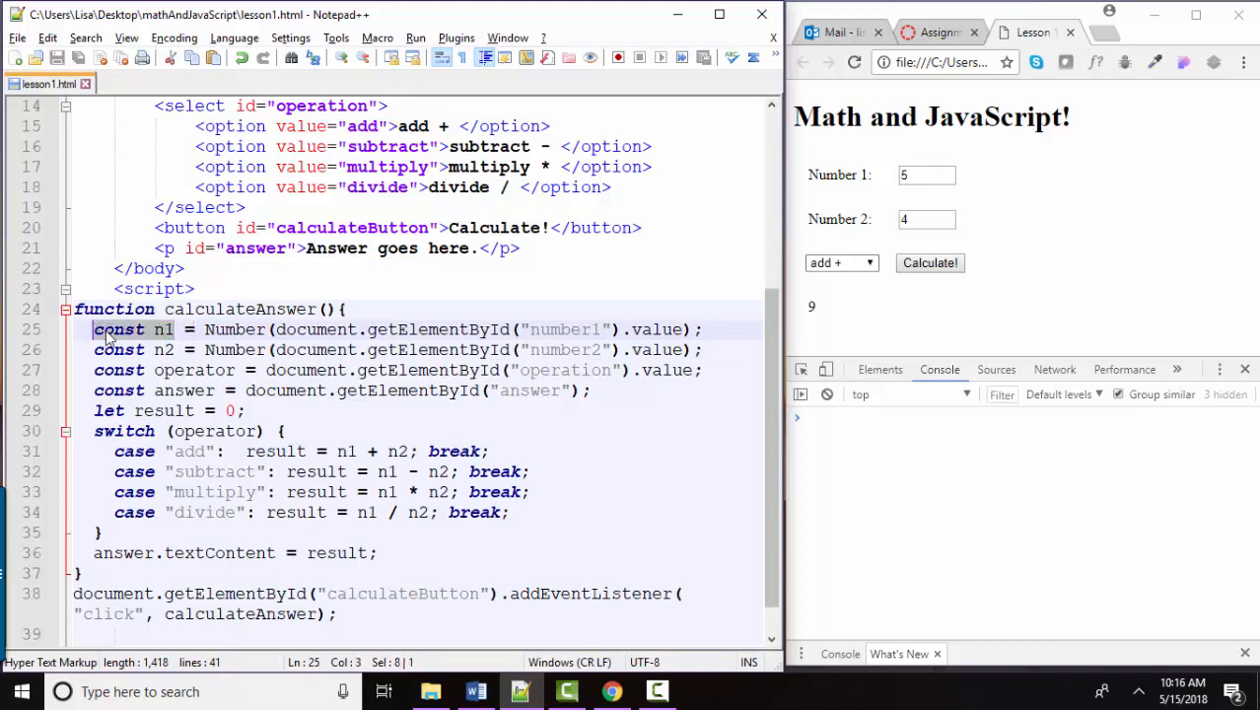
drag(205, 329, 696, 330)
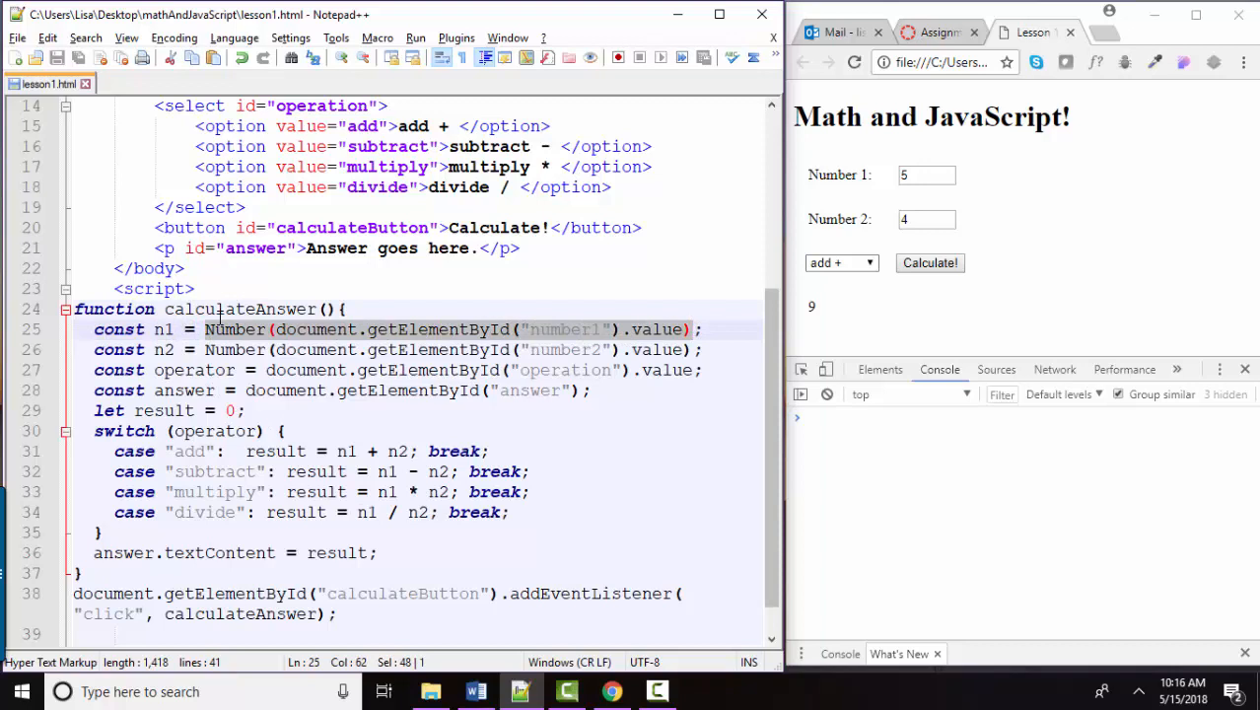
drag(184, 329, 196, 329)
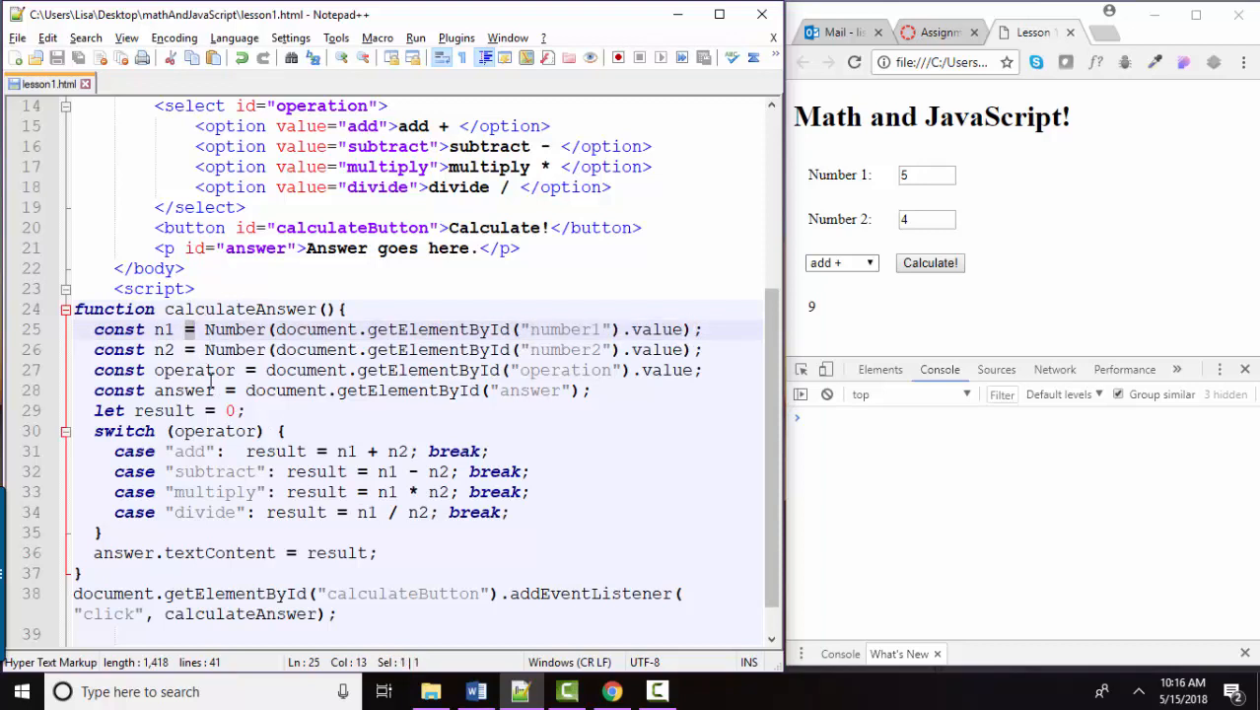
click(204, 370)
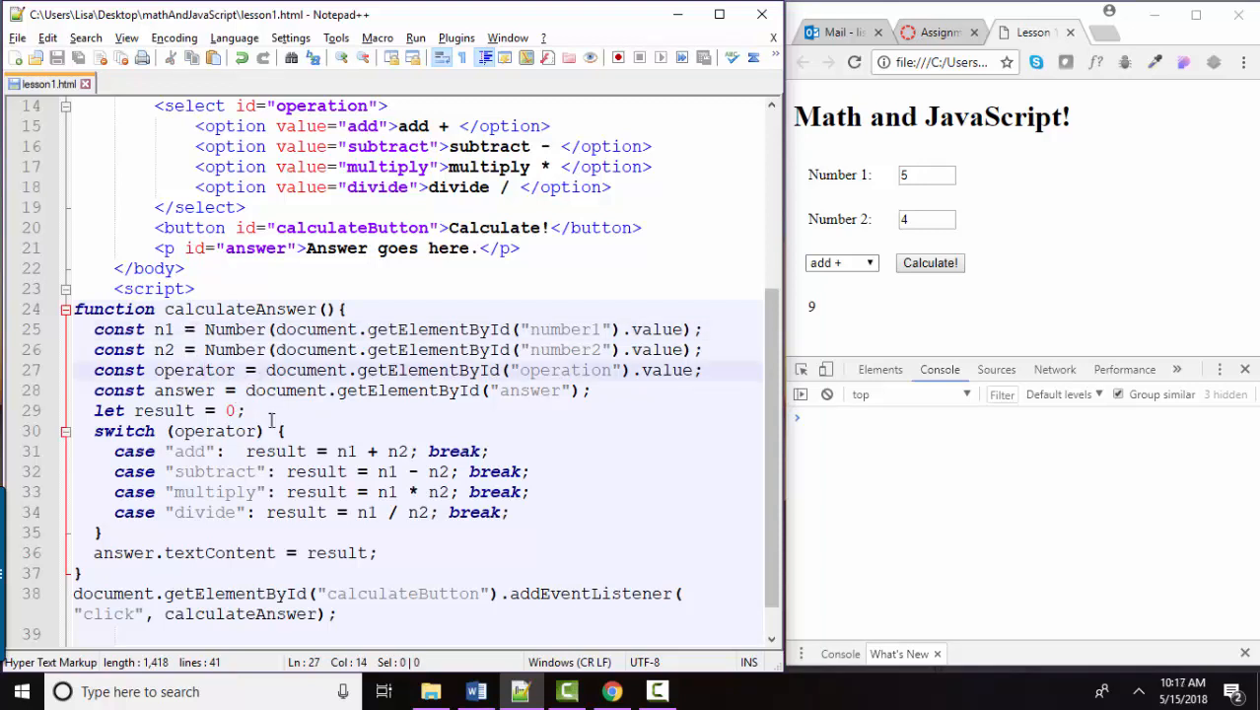
Step: Show where n1, n2, operator and answer are used and highlight const for every constant
drag(205, 329, 698, 330)
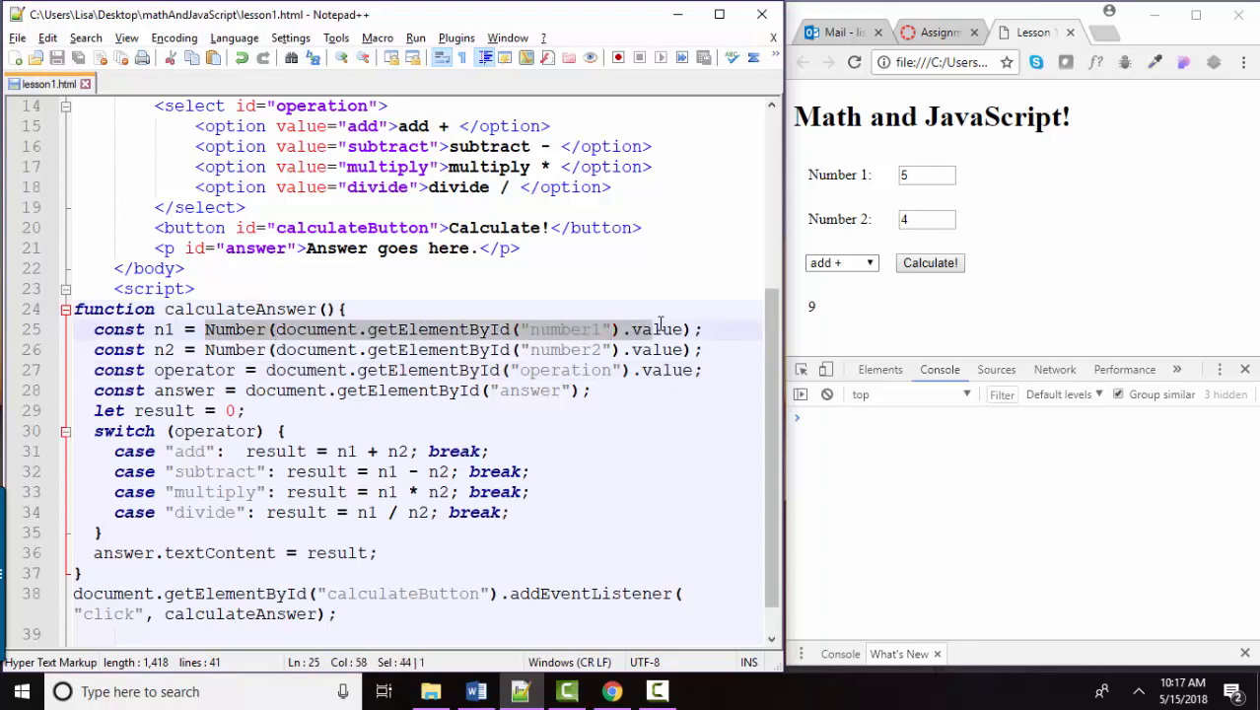
double_click(162, 329)
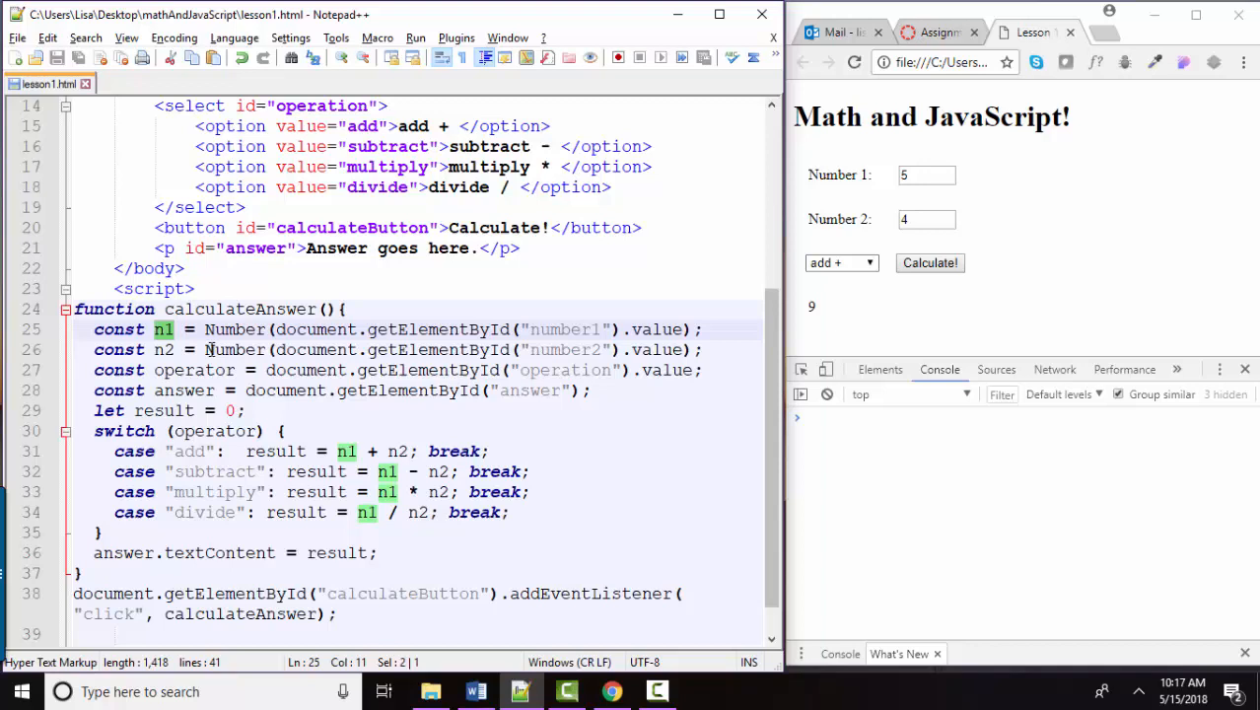
drag(205, 350, 698, 350)
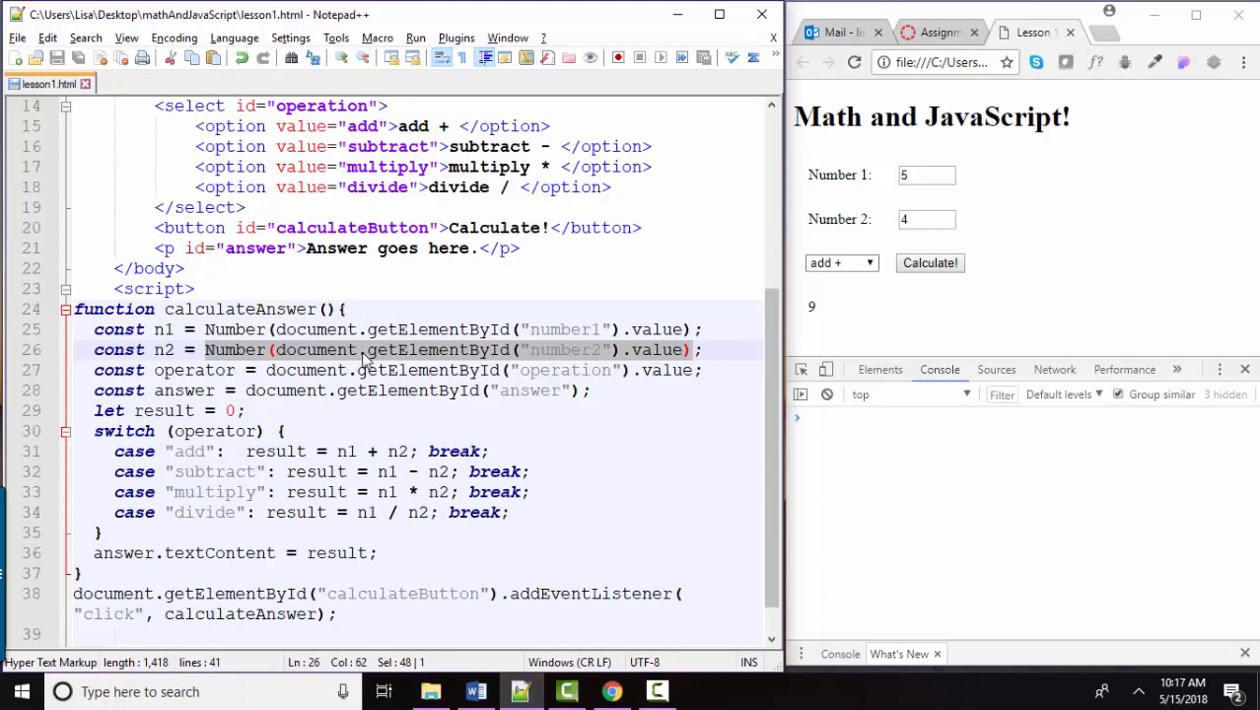
double_click(165, 350)
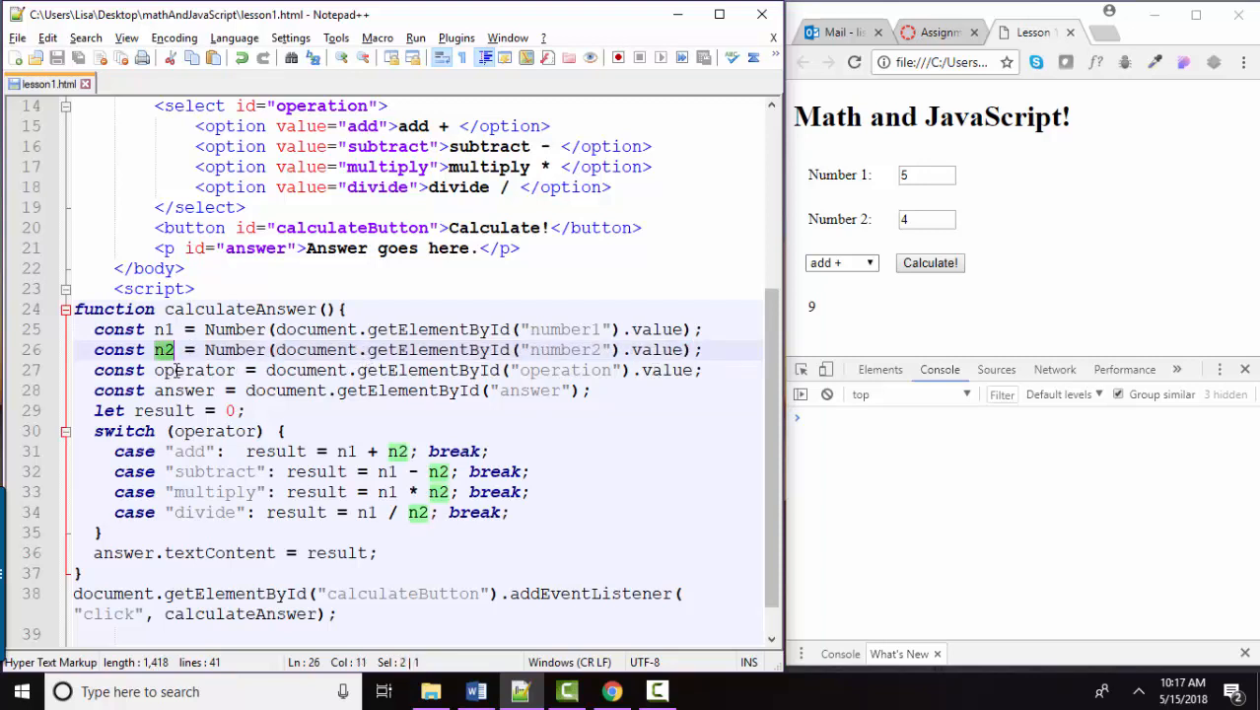
double_click(163, 329)
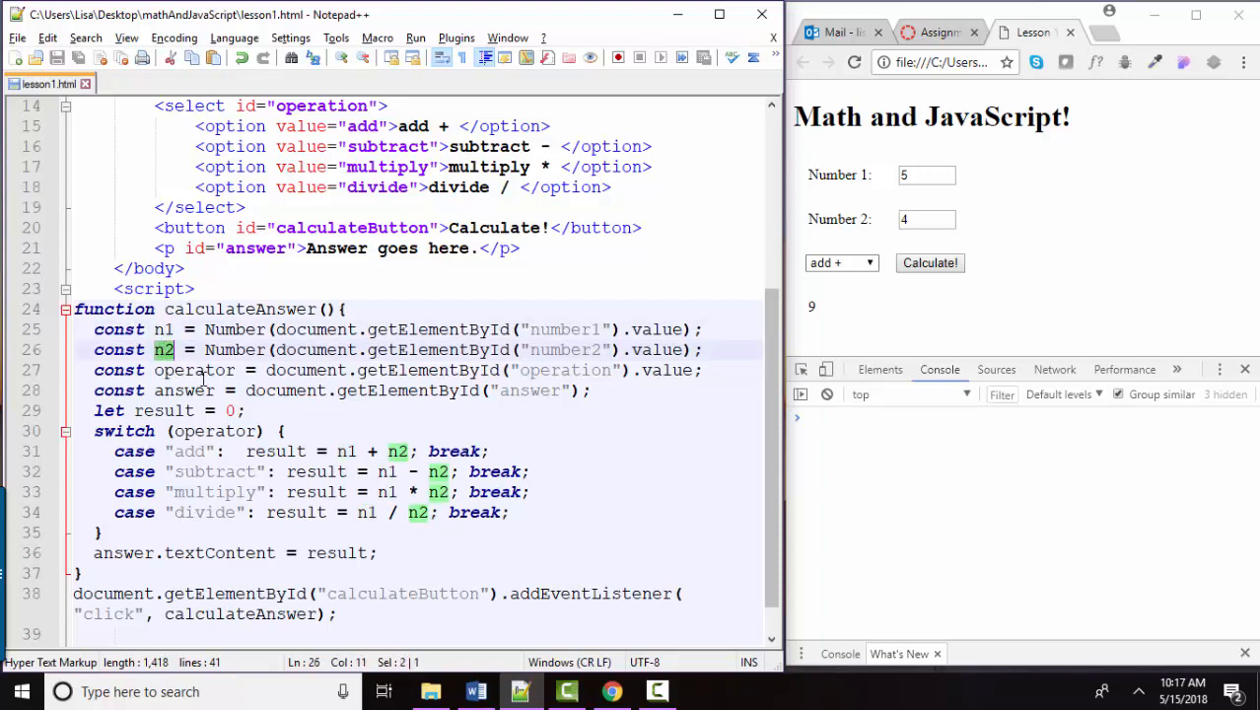
double_click(205, 371)
double_click(185, 391)
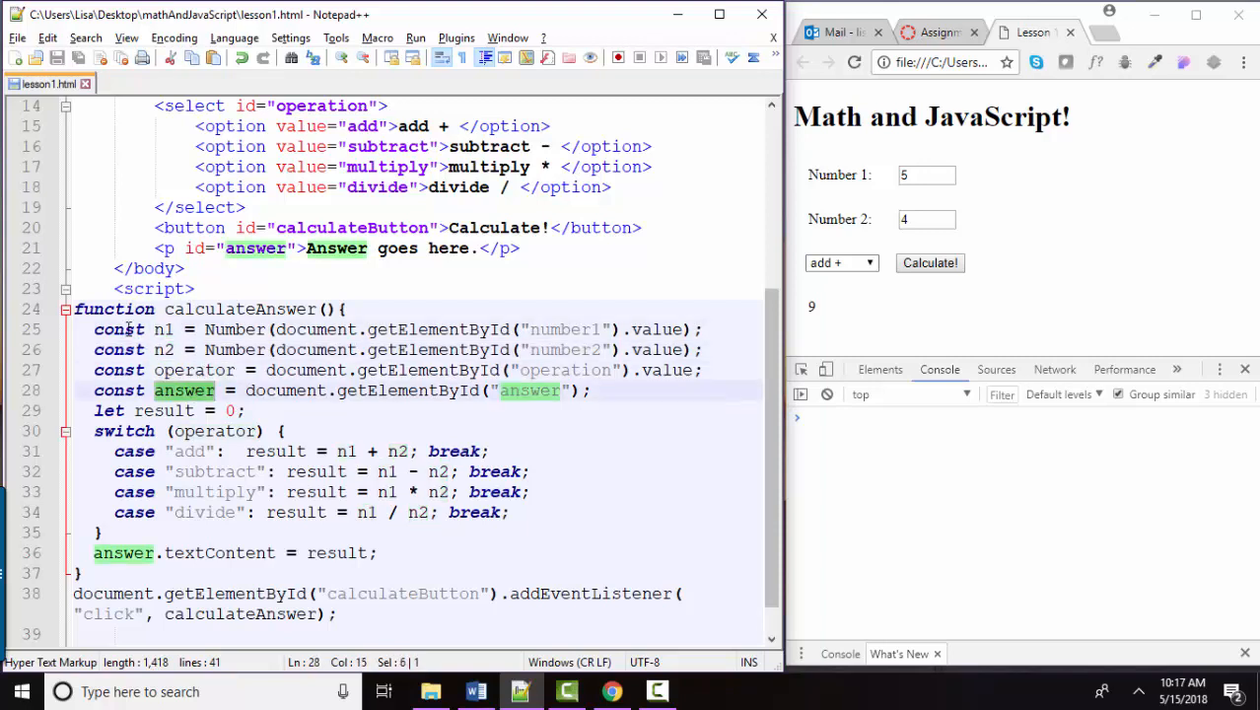
double_click(119, 329)
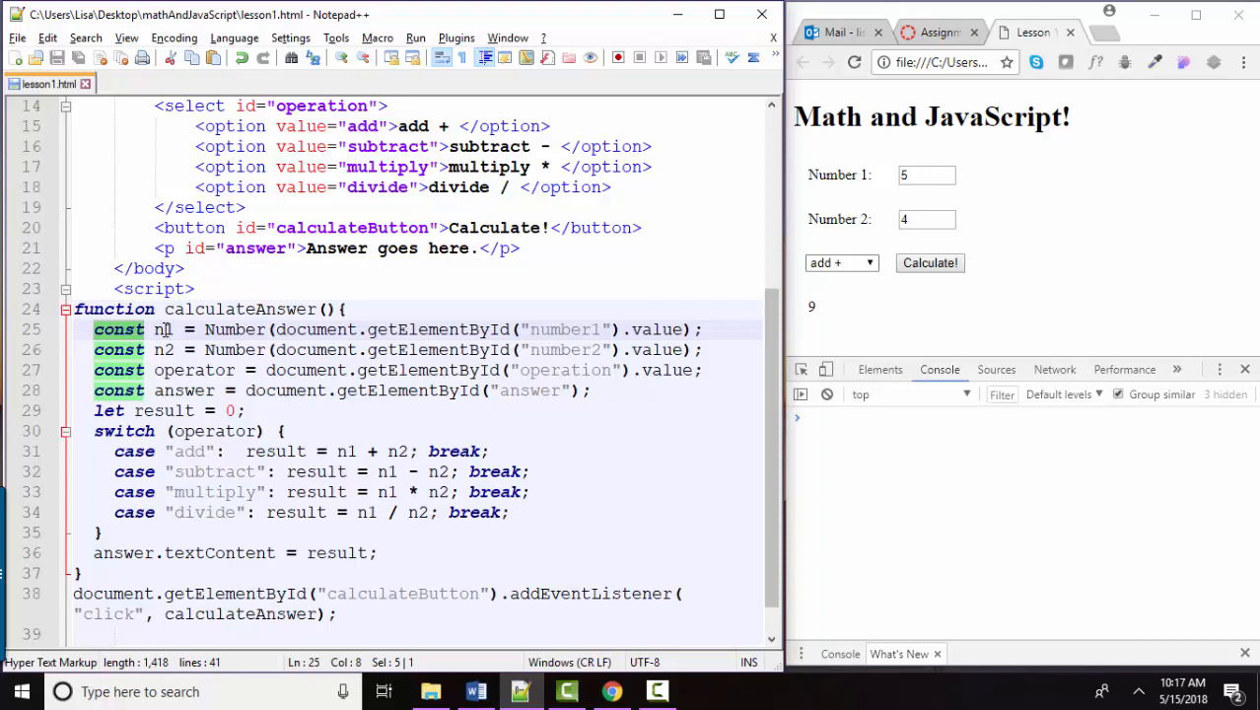
click(165, 330)
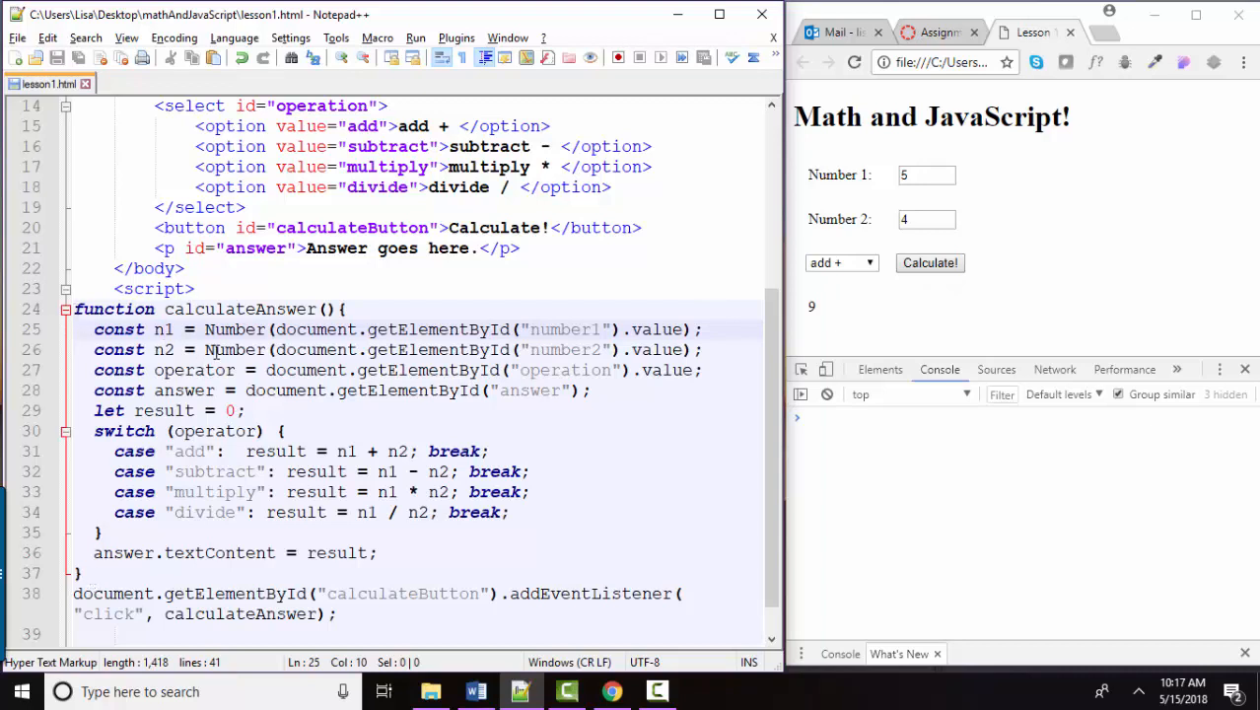
Step: Walk again through const, n1, n2, operator and answer on lines 25-28
double_click(100, 338)
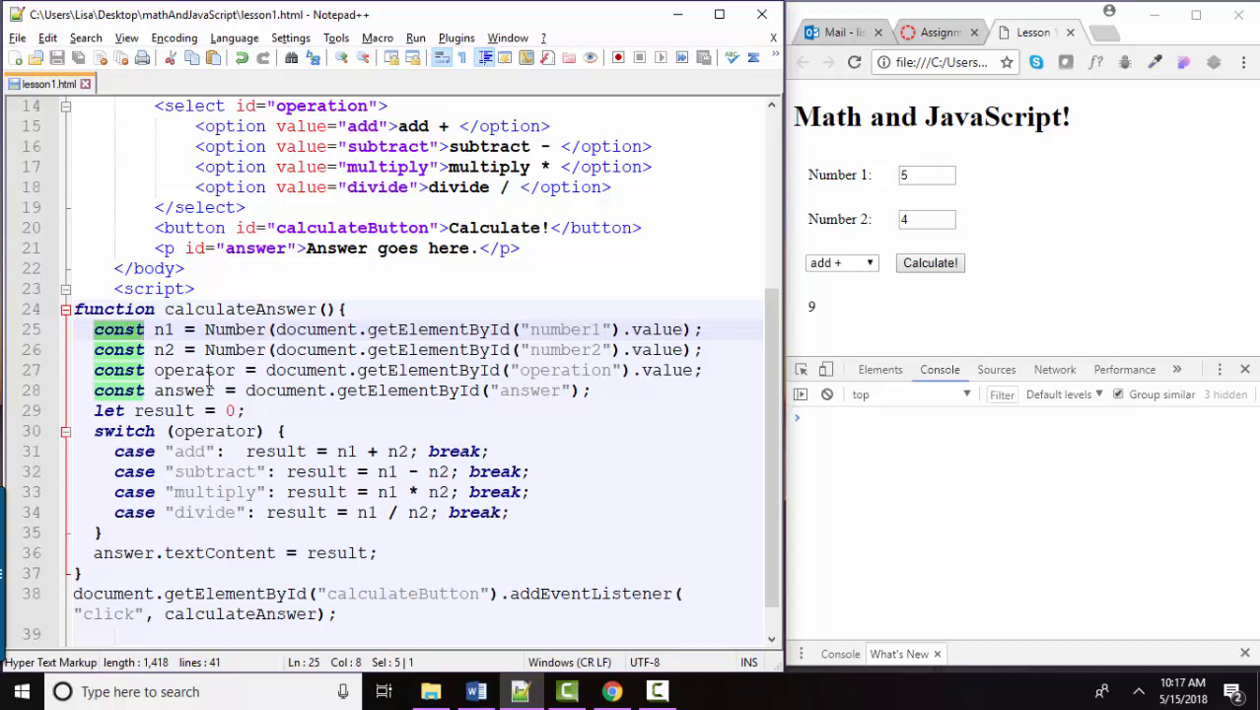
double_click(164, 329)
double_click(164, 350)
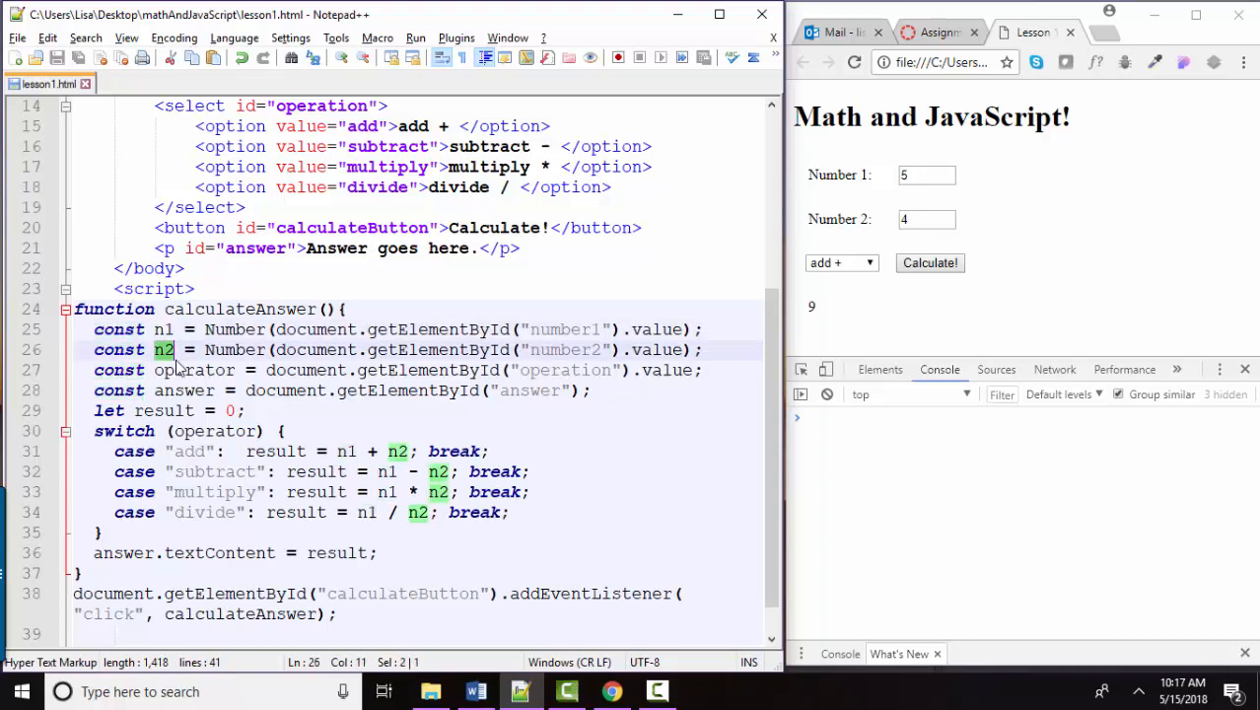
double_click(192, 370)
double_click(183, 390)
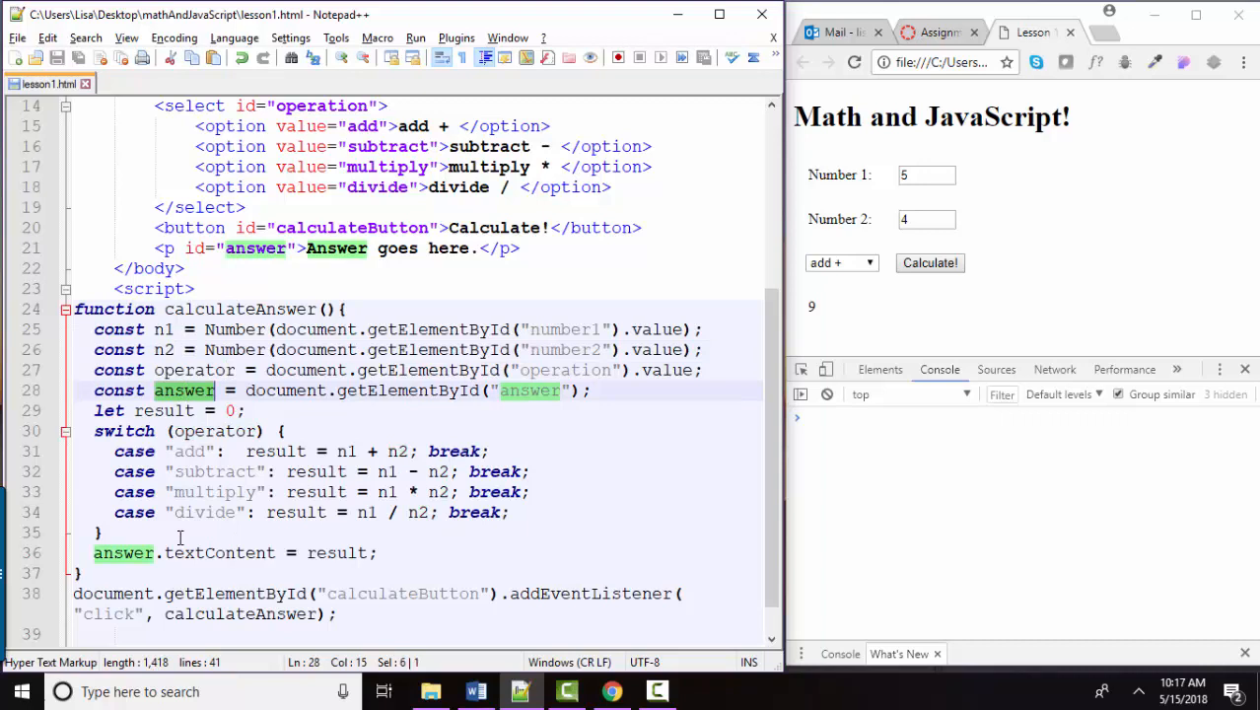
double_click(119, 329)
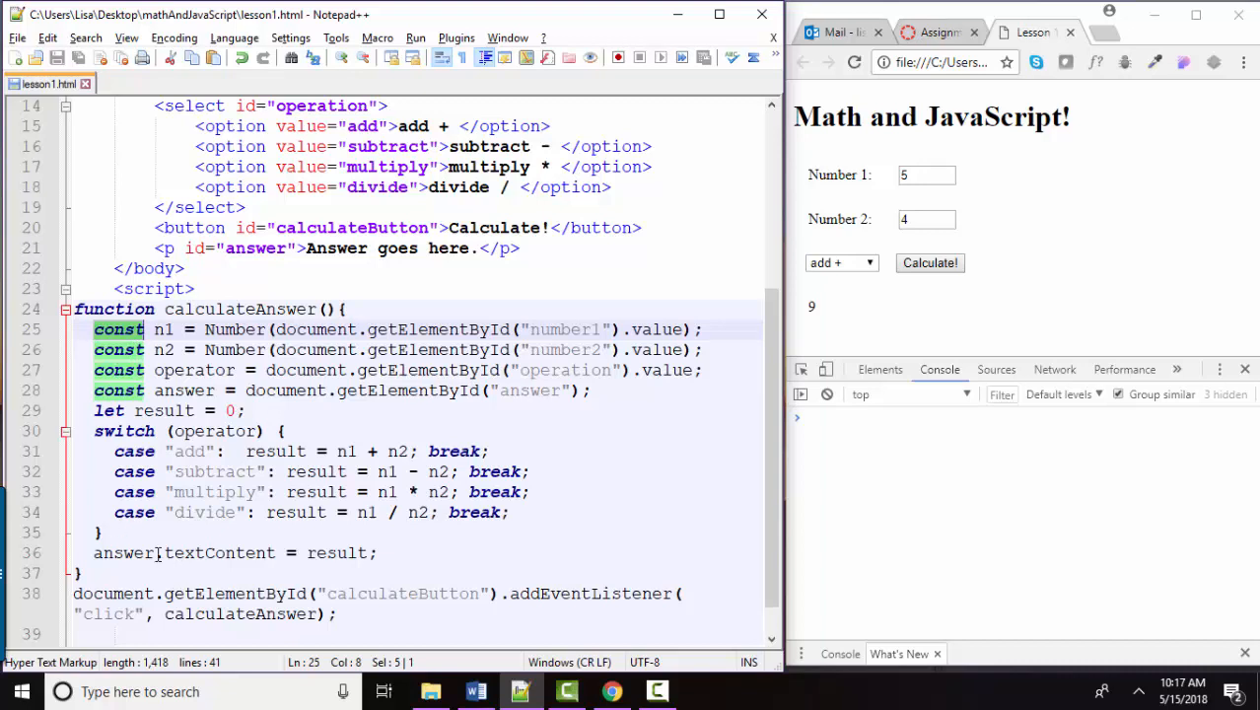
Step: Highlight every use of the result variable and the let keyword on line 29
double_click(122, 410)
double_click(172, 410)
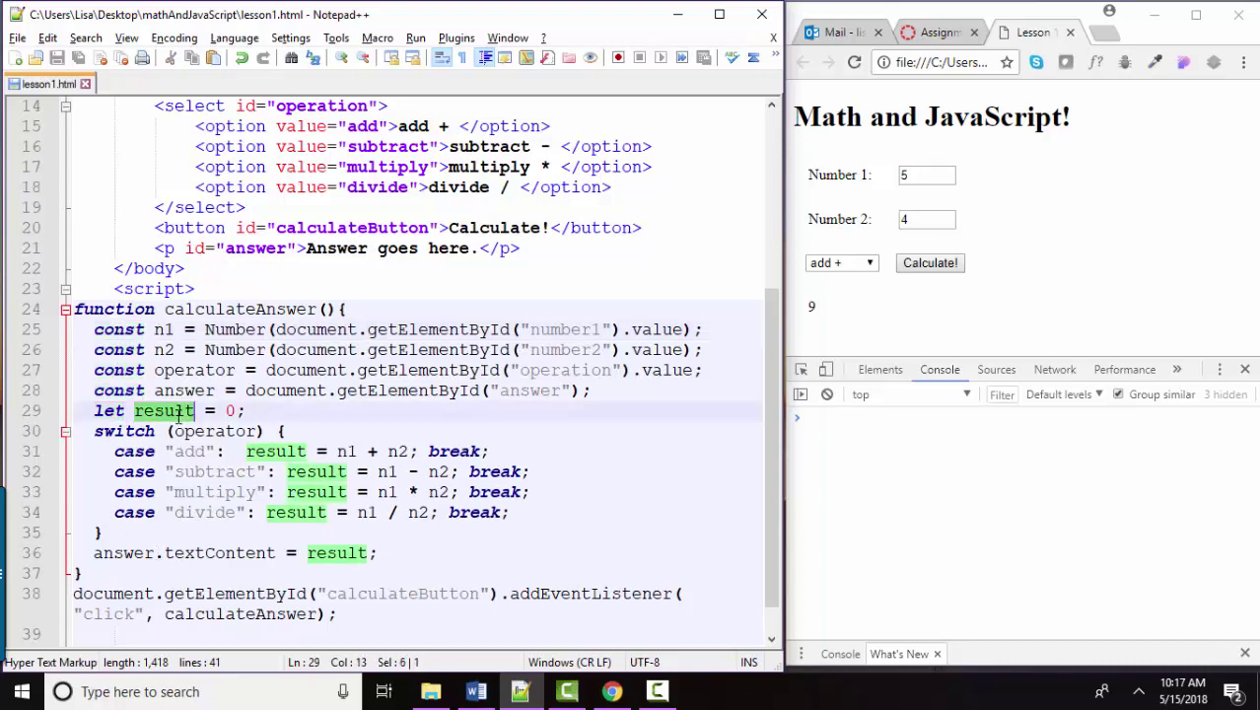
double_click(115, 413)
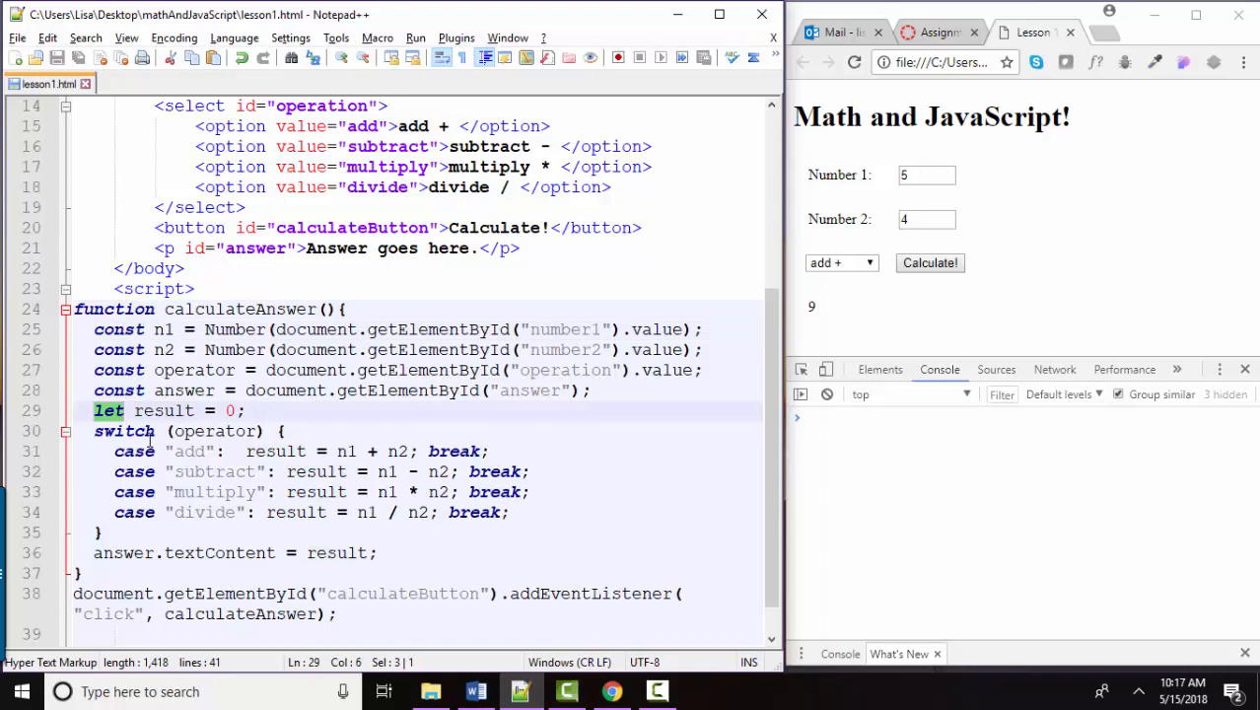
double_click(156, 410)
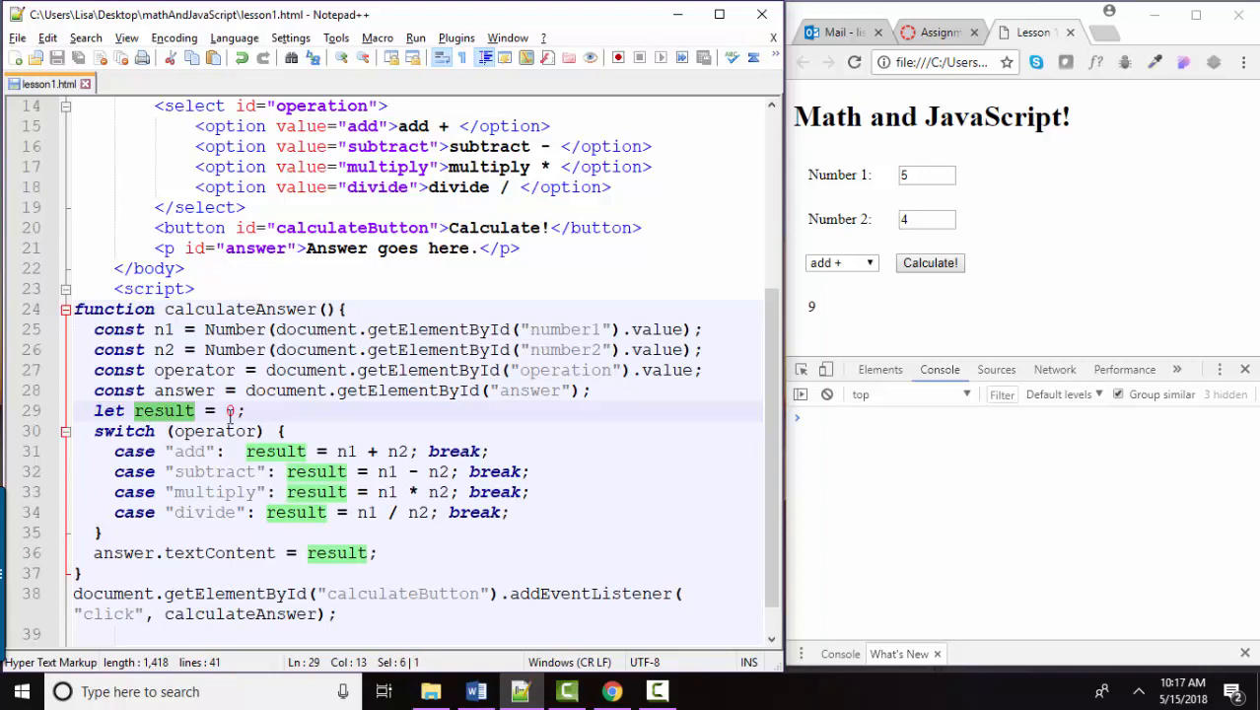
double_click(110, 411)
double_click(163, 411)
click(232, 411)
double_click(162, 411)
click(119, 412)
double_click(118, 411)
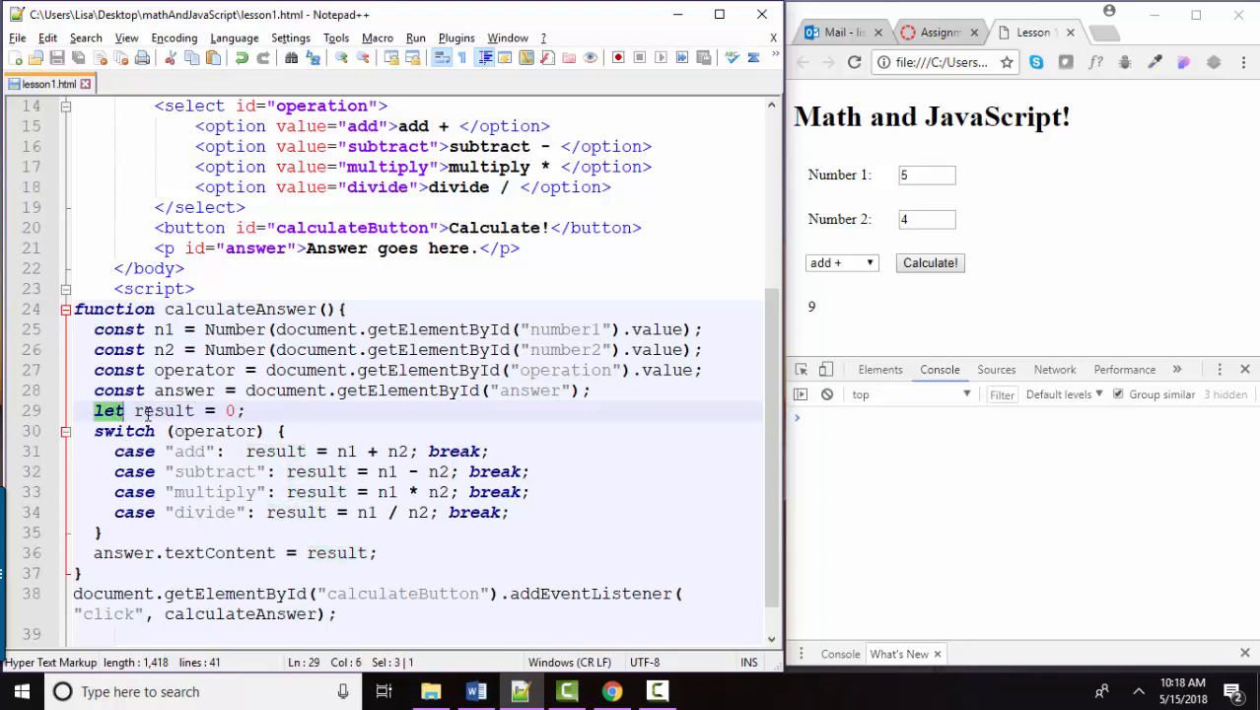
Step: Mark the equals signs on lines 25-26, n1's uses and the value expression assigned to n1
click(189, 330)
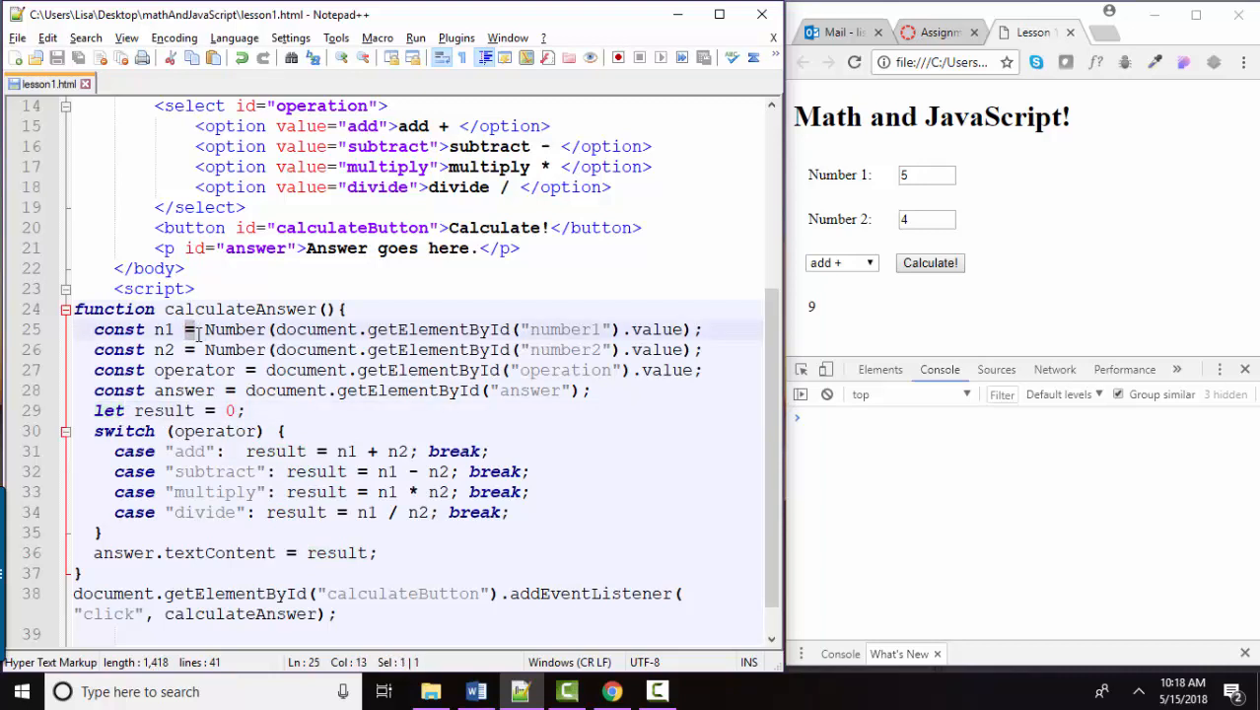
double_click(185, 329)
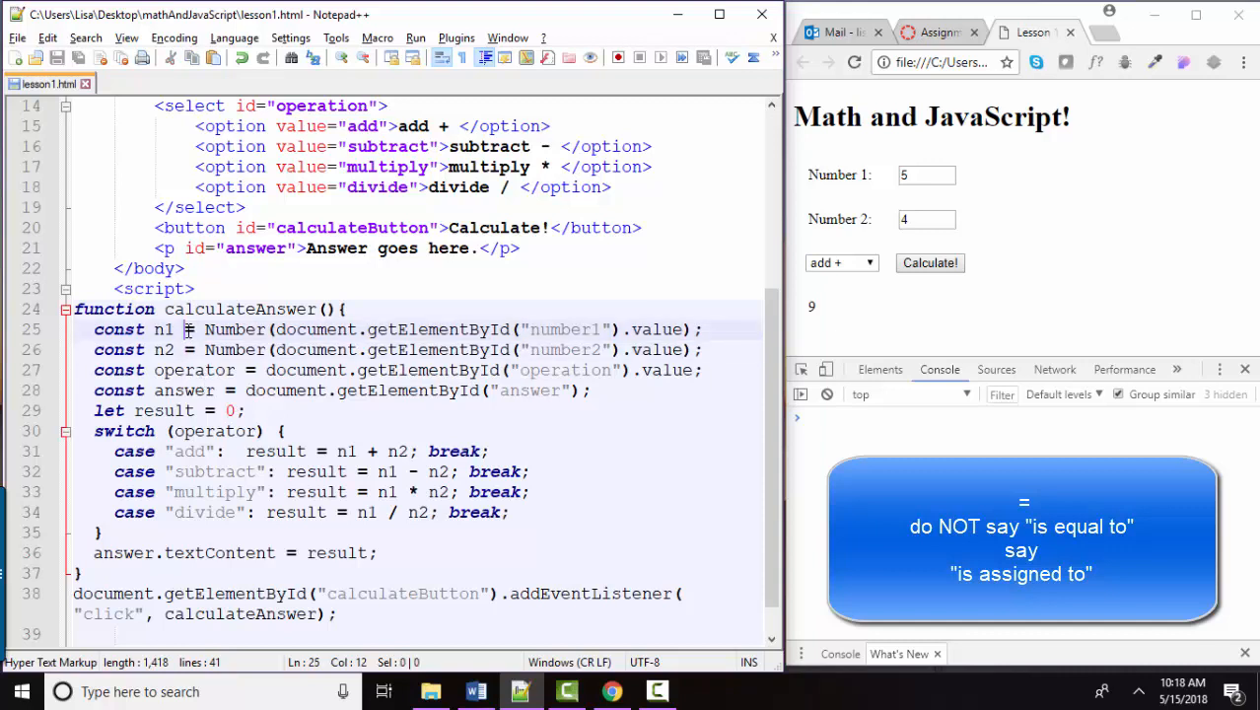
double_click(189, 350)
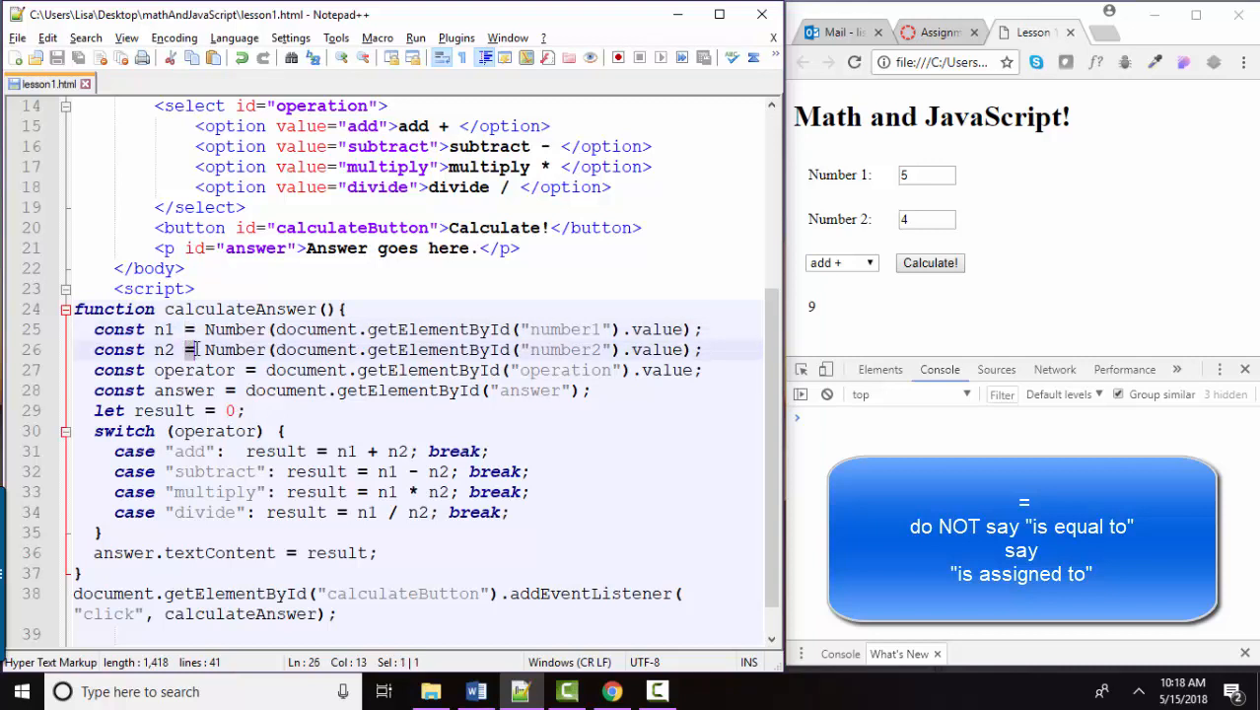
double_click(163, 329)
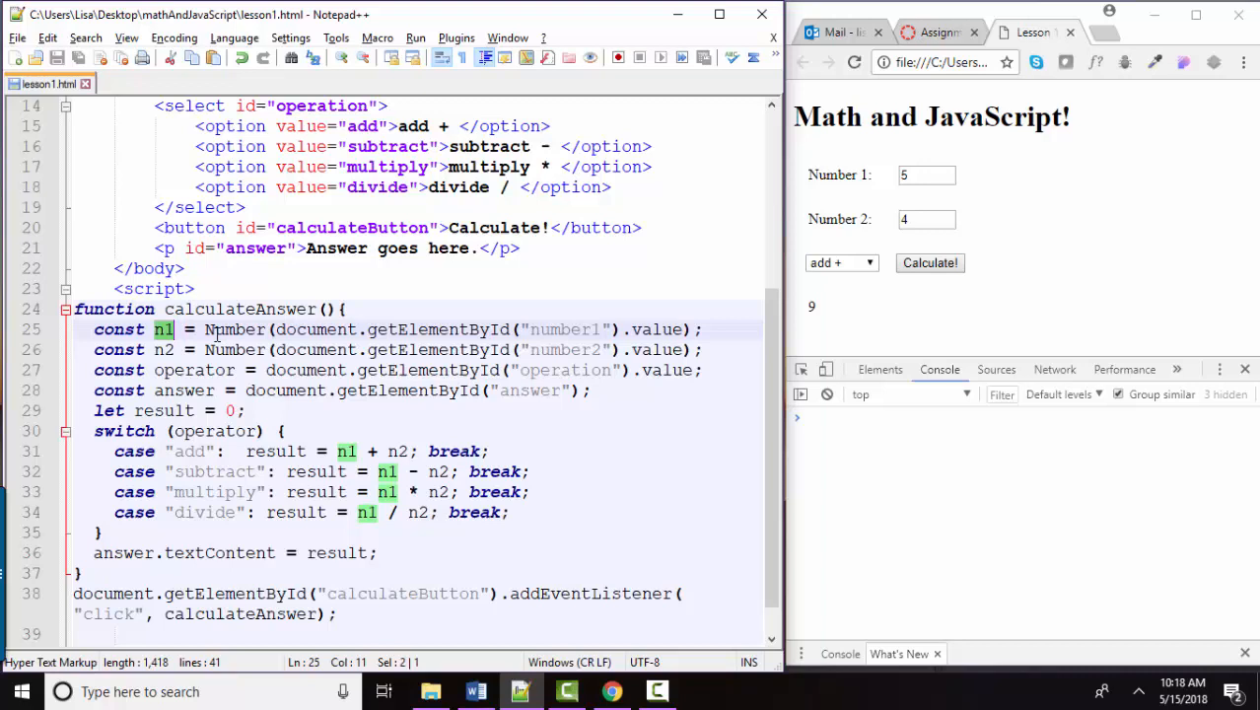
click(207, 329)
drag(207, 329, 702, 329)
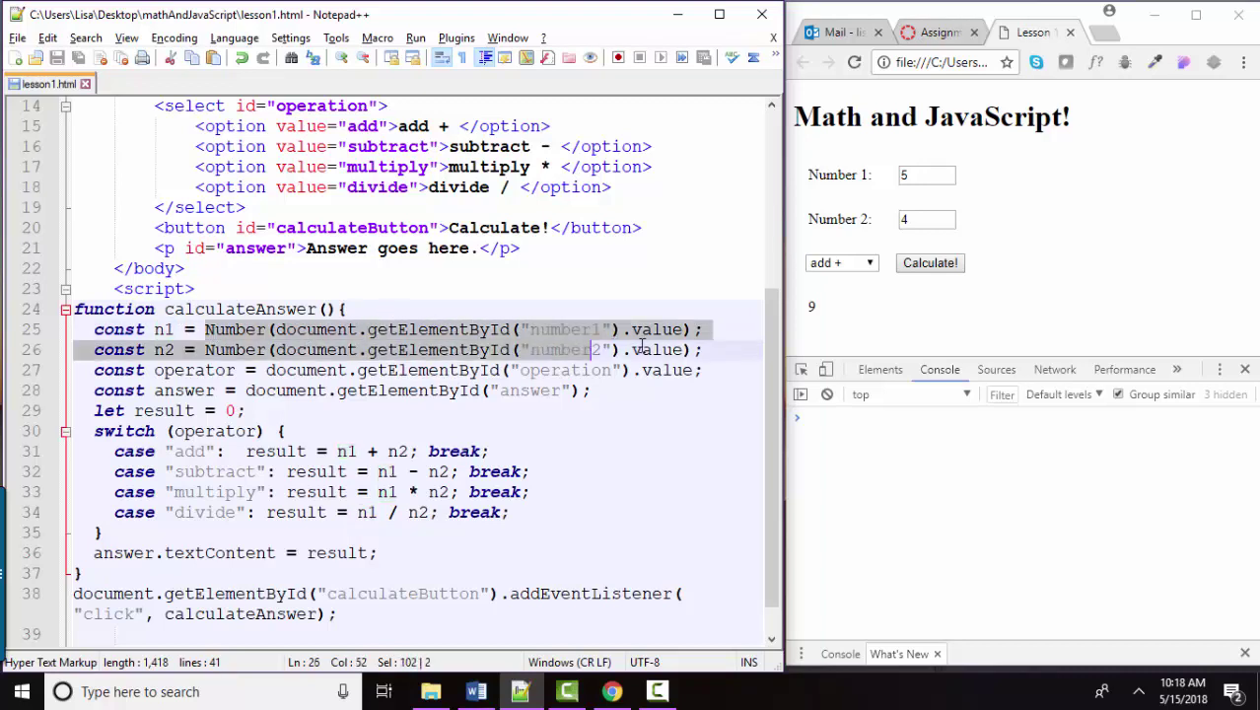
Step: Relate n2, the Number conversions and operator to the page fields, then set the operation to multiply *
click(914, 174)
double_click(165, 350)
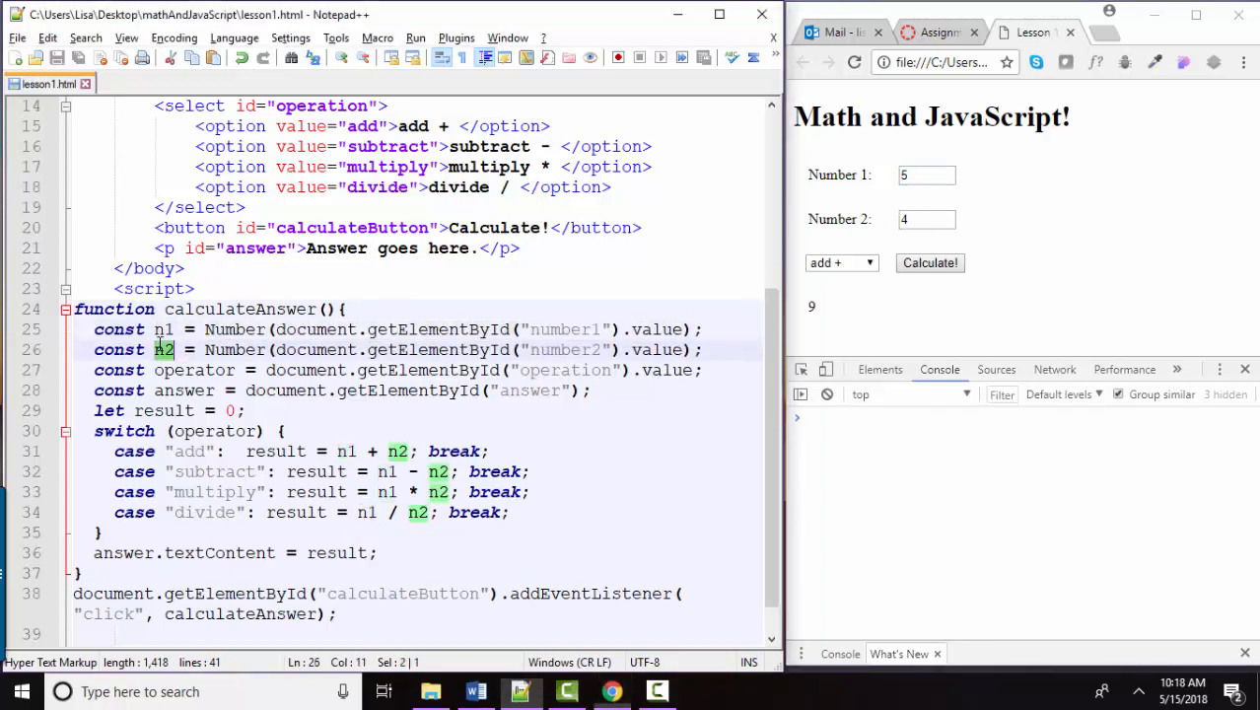
click(926, 219)
double_click(234, 350)
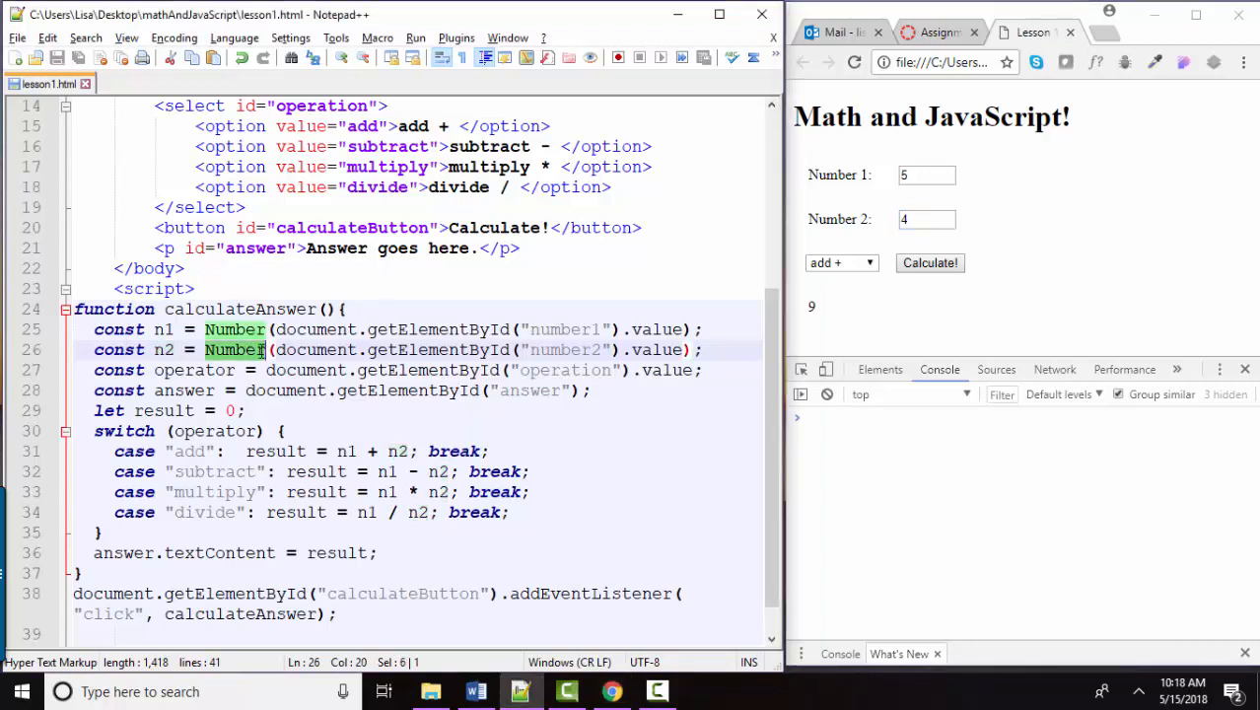
double_click(918, 219)
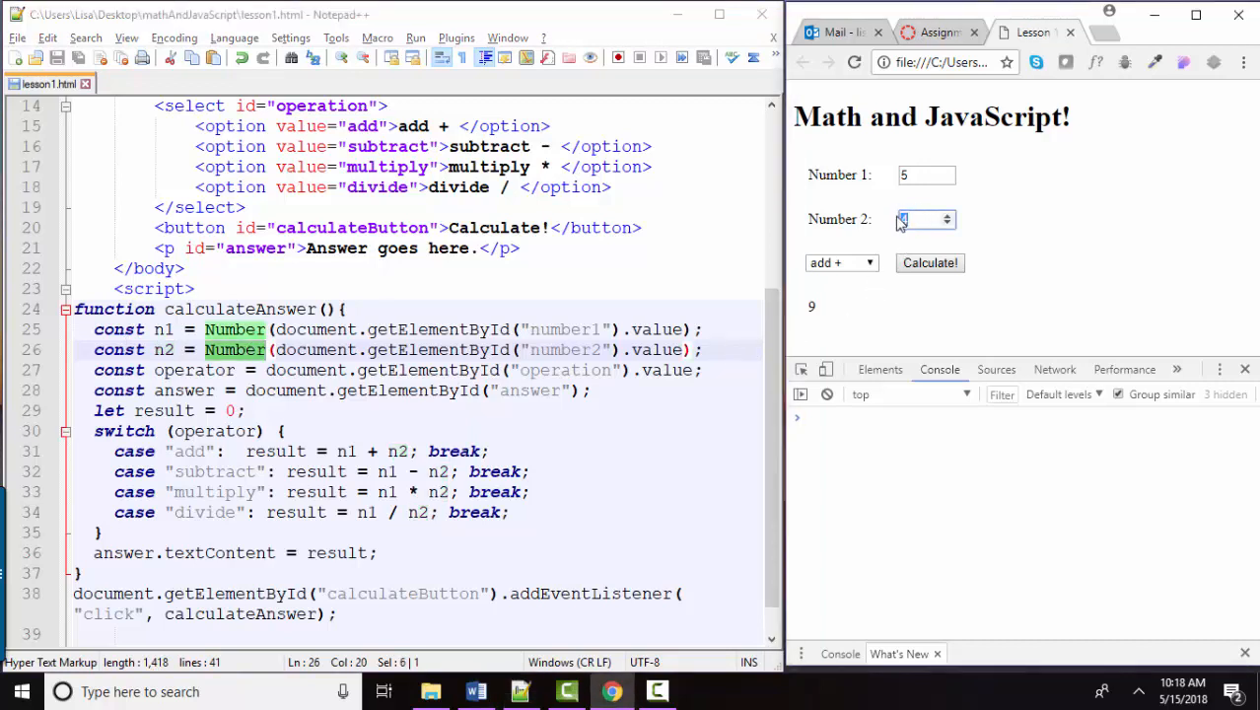
double_click(206, 371)
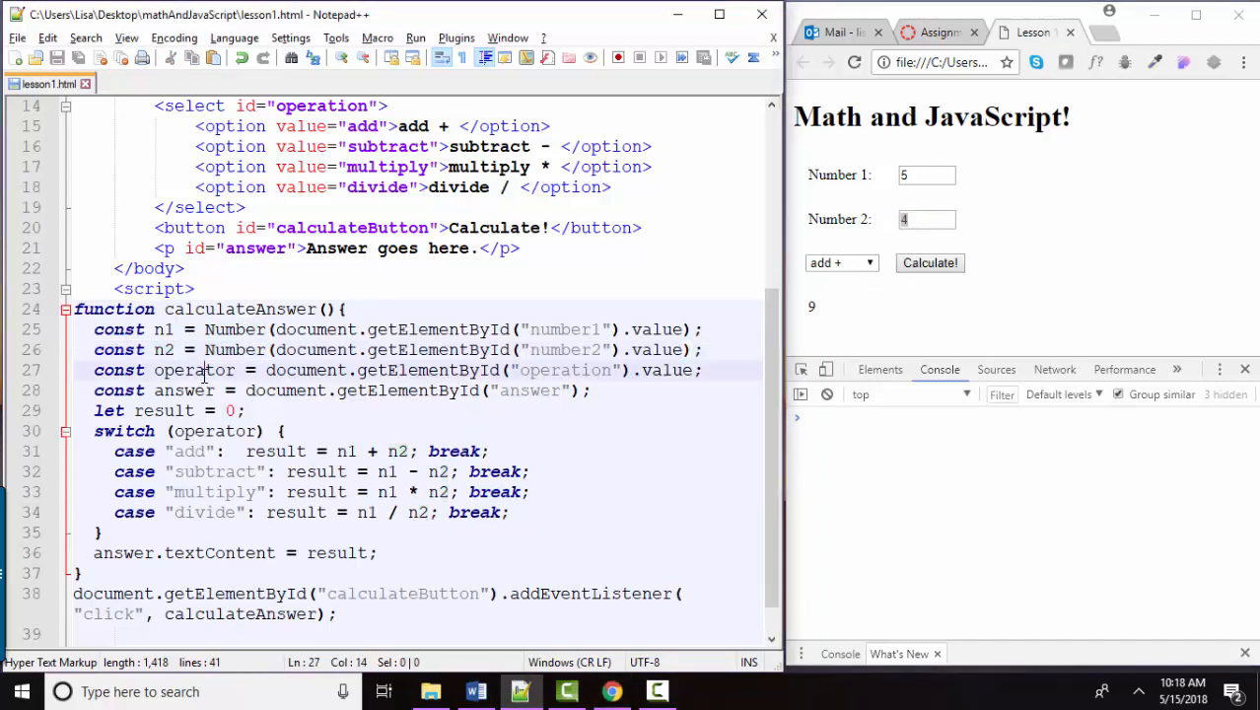
click(840, 262)
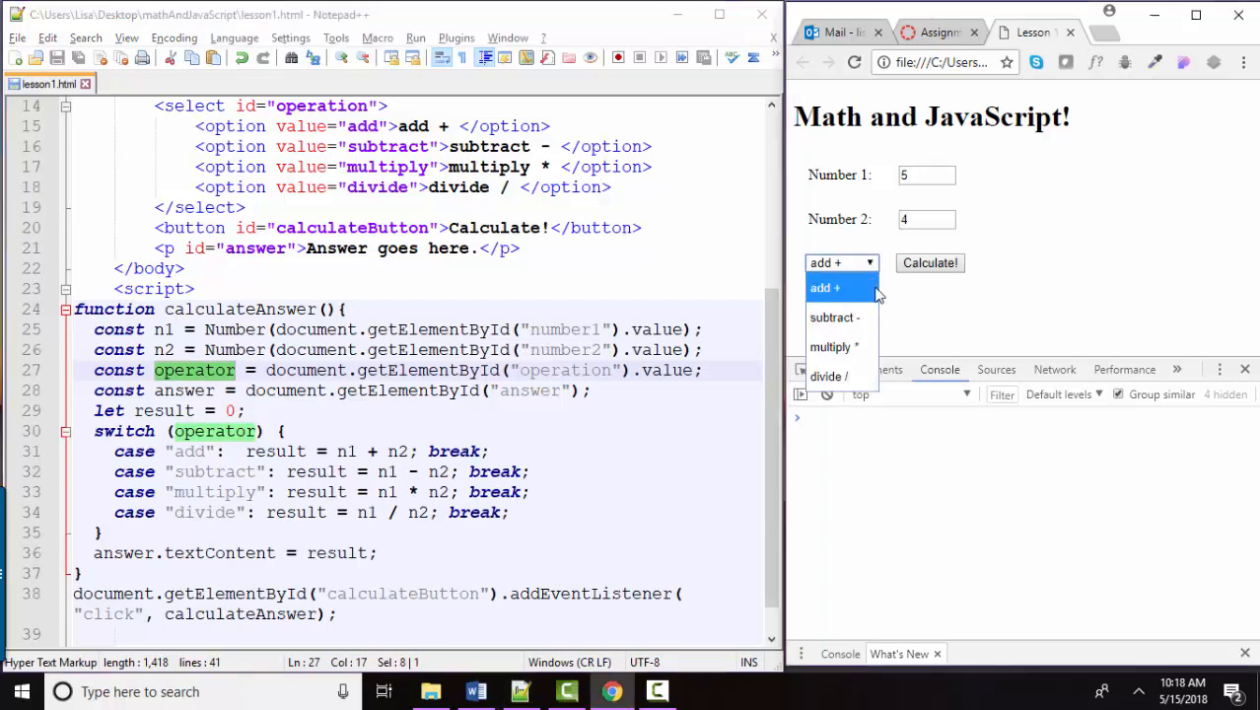
click(834, 347)
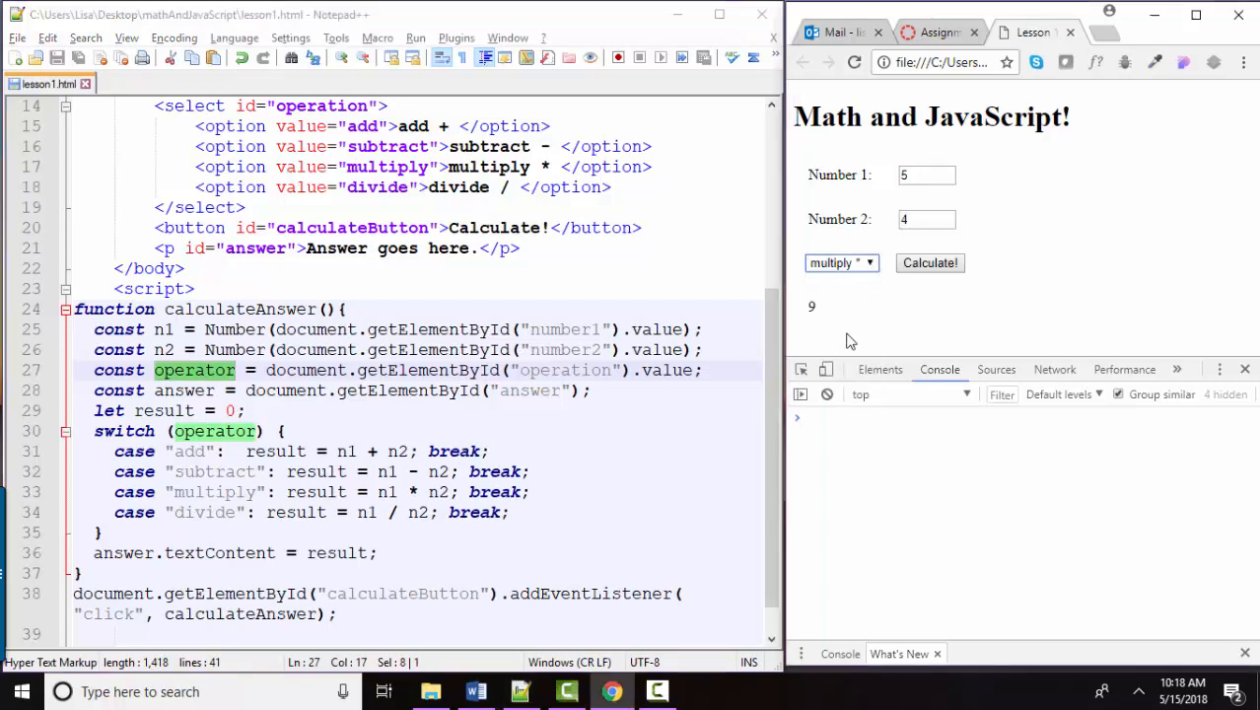
Step: Highlight answer, its paragraph on line 21, and the result declaration with starting value 0
double_click(184, 390)
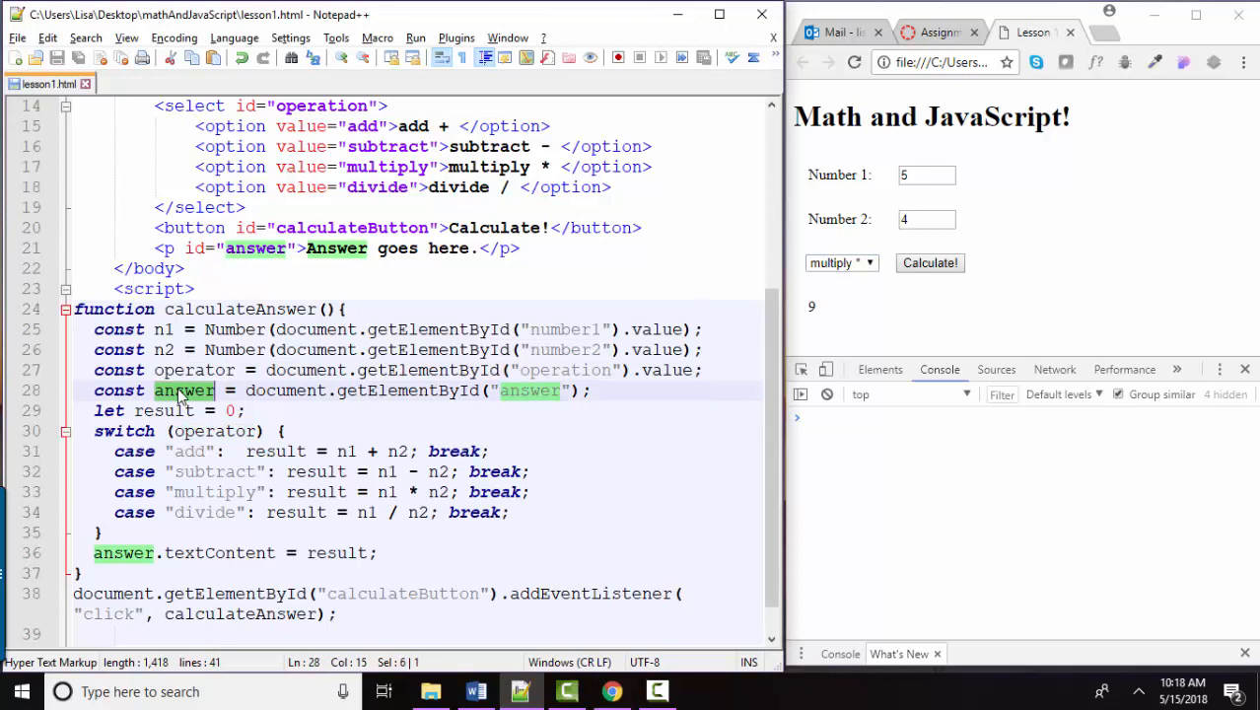
drag(154, 248, 591, 246)
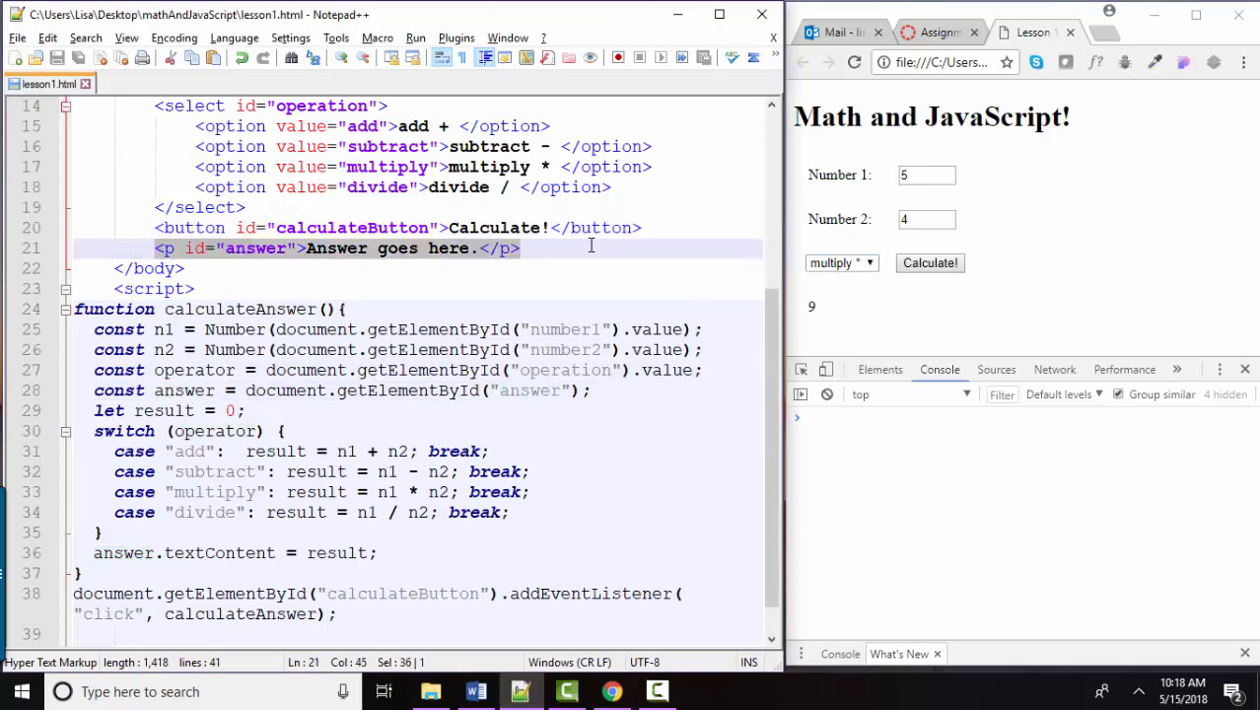
double_click(101, 410)
double_click(162, 410)
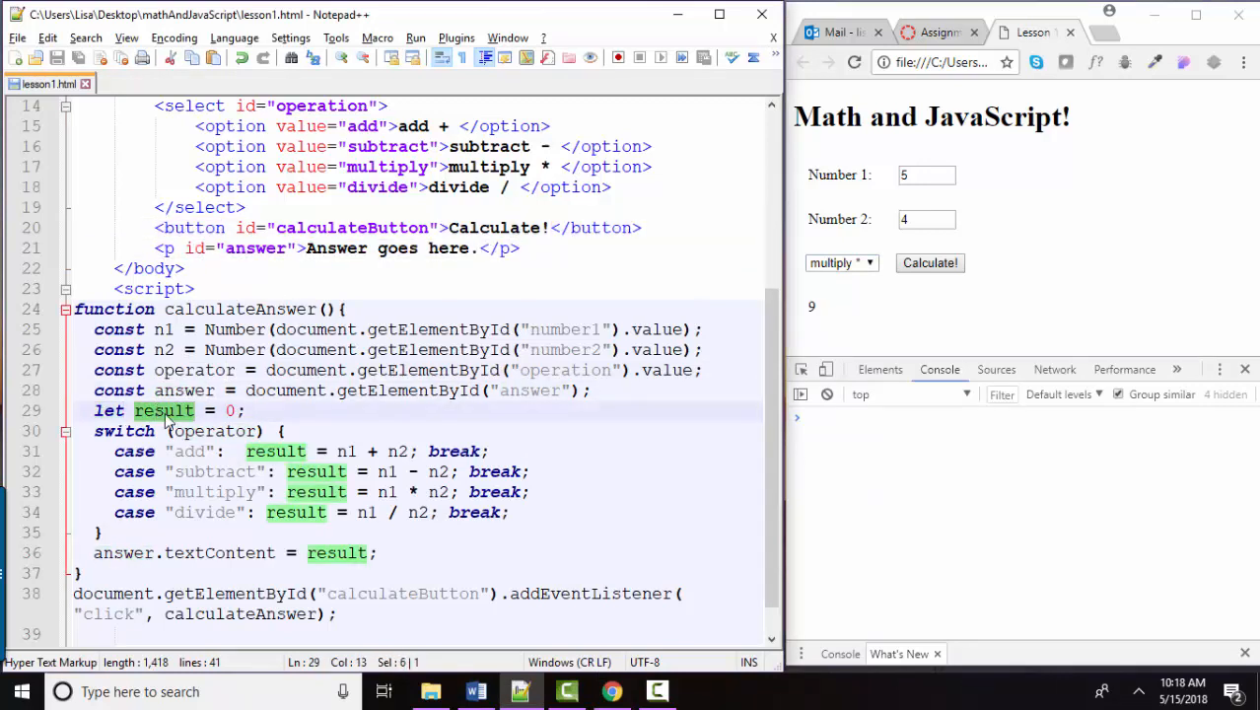
click(207, 410)
double_click(229, 410)
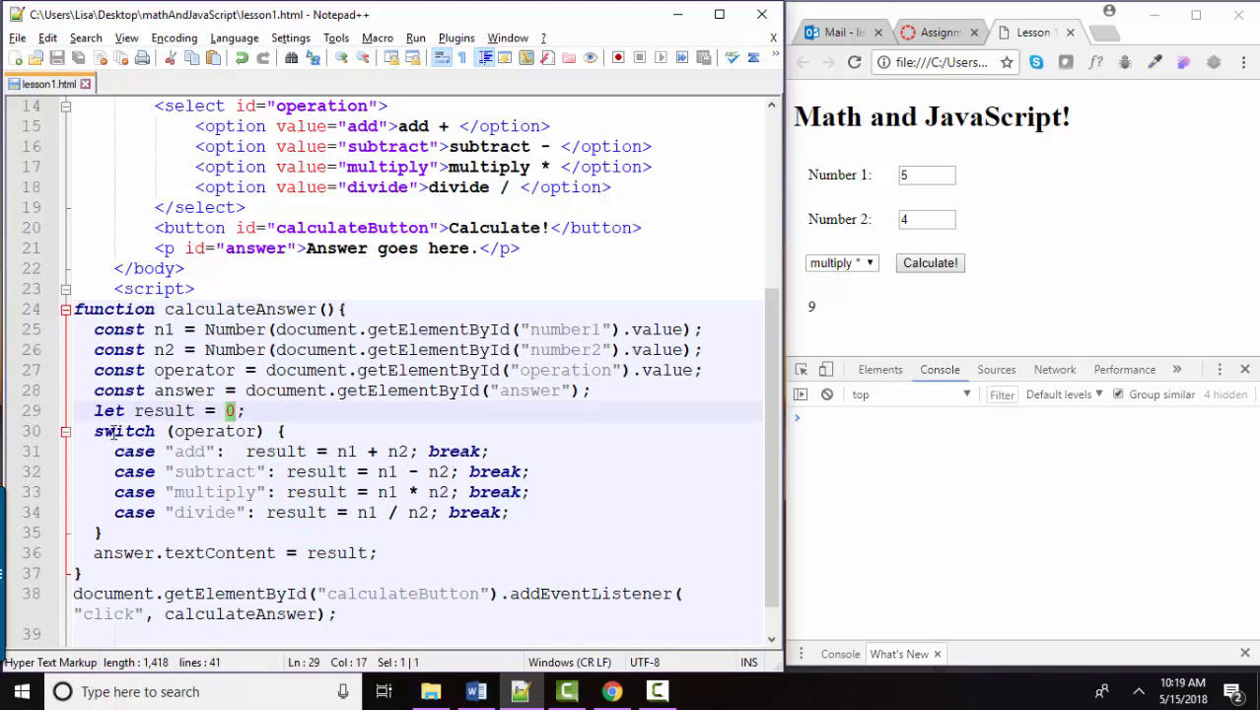
drag(94, 431, 209, 538)
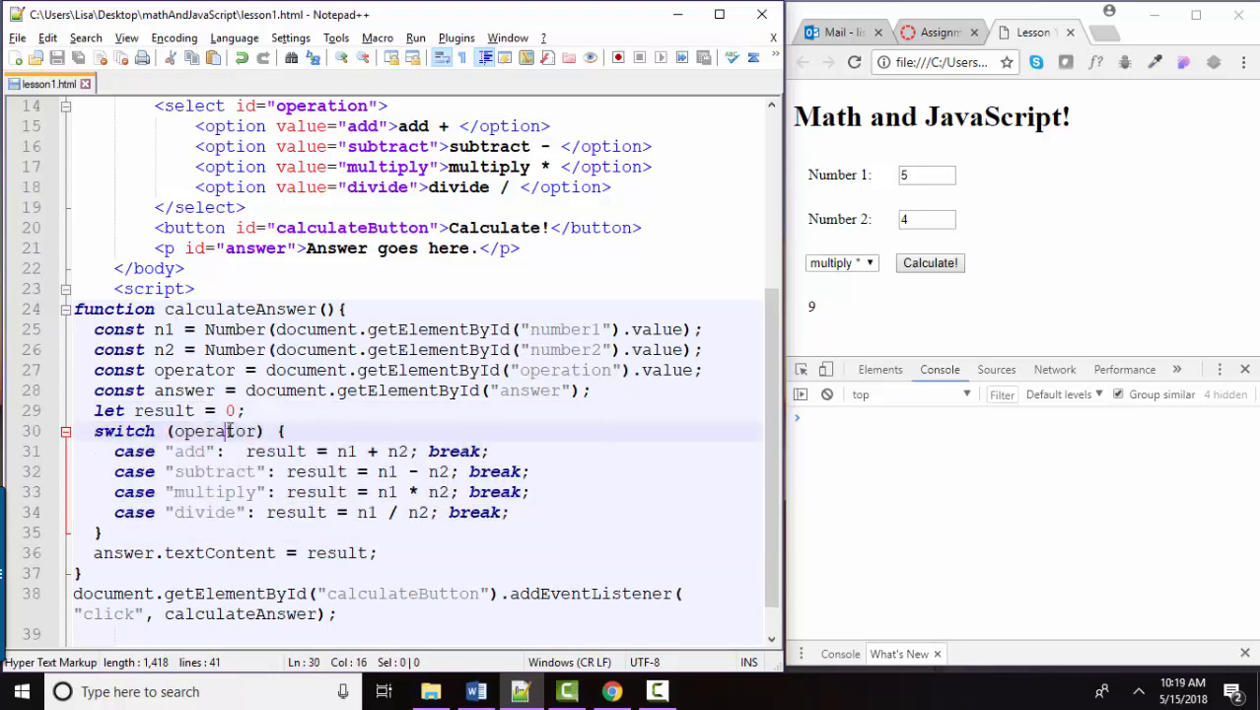
double_click(211, 431)
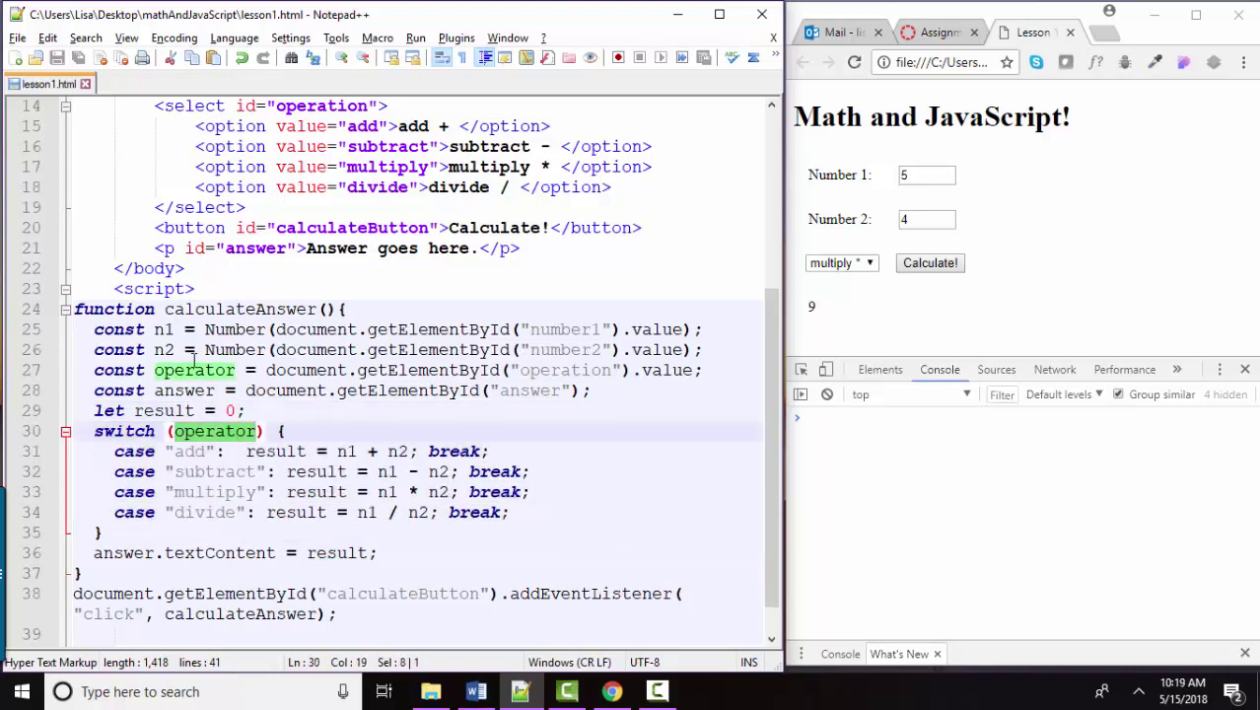
click(207, 451)
click(209, 491)
double_click(209, 492)
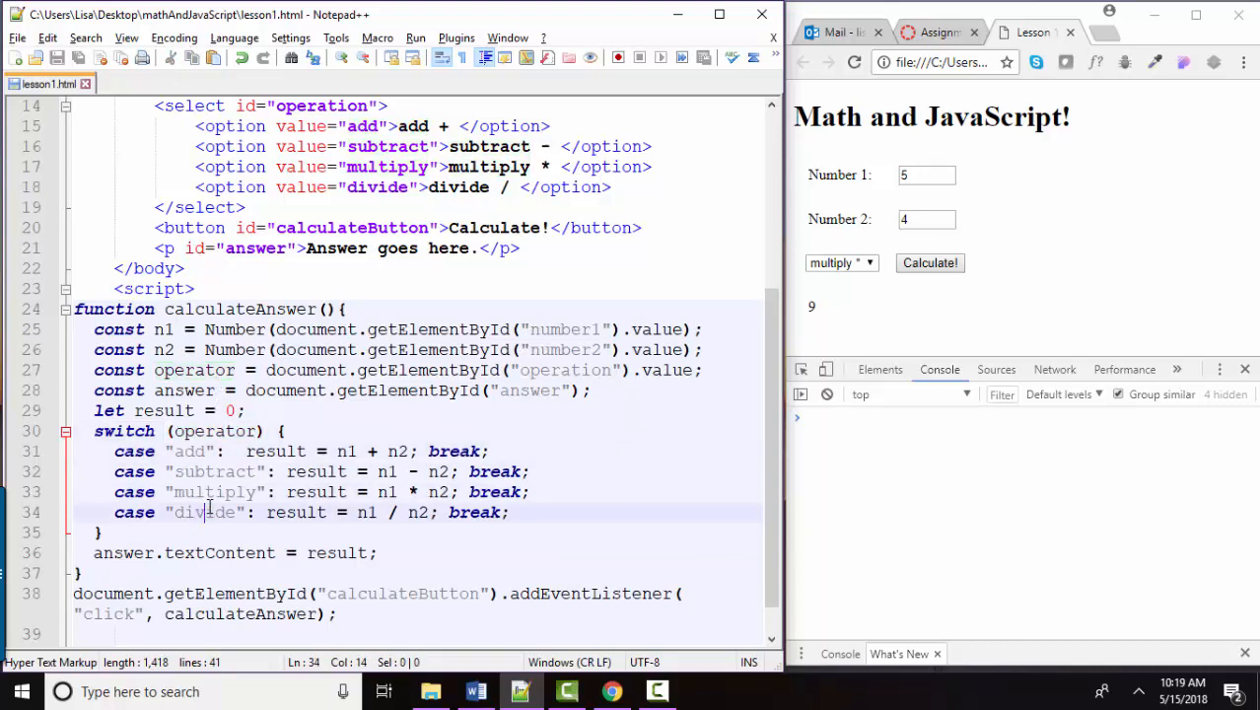
double_click(278, 451)
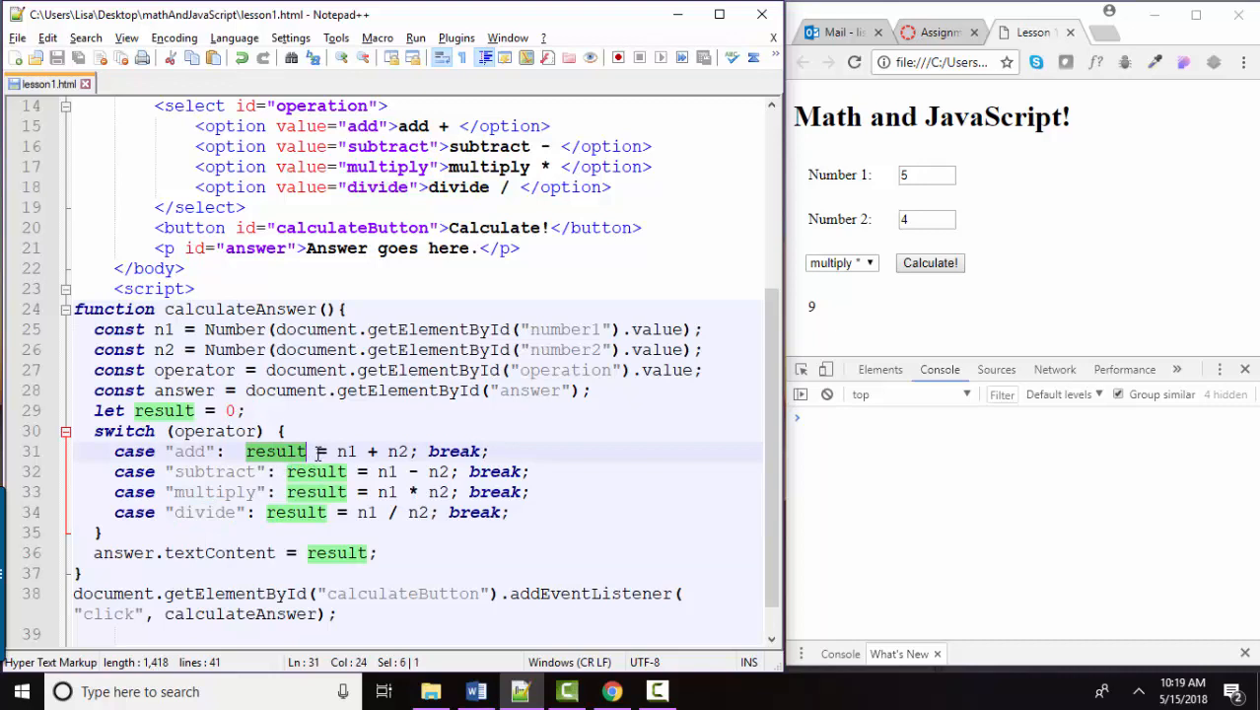
double_click(320, 450)
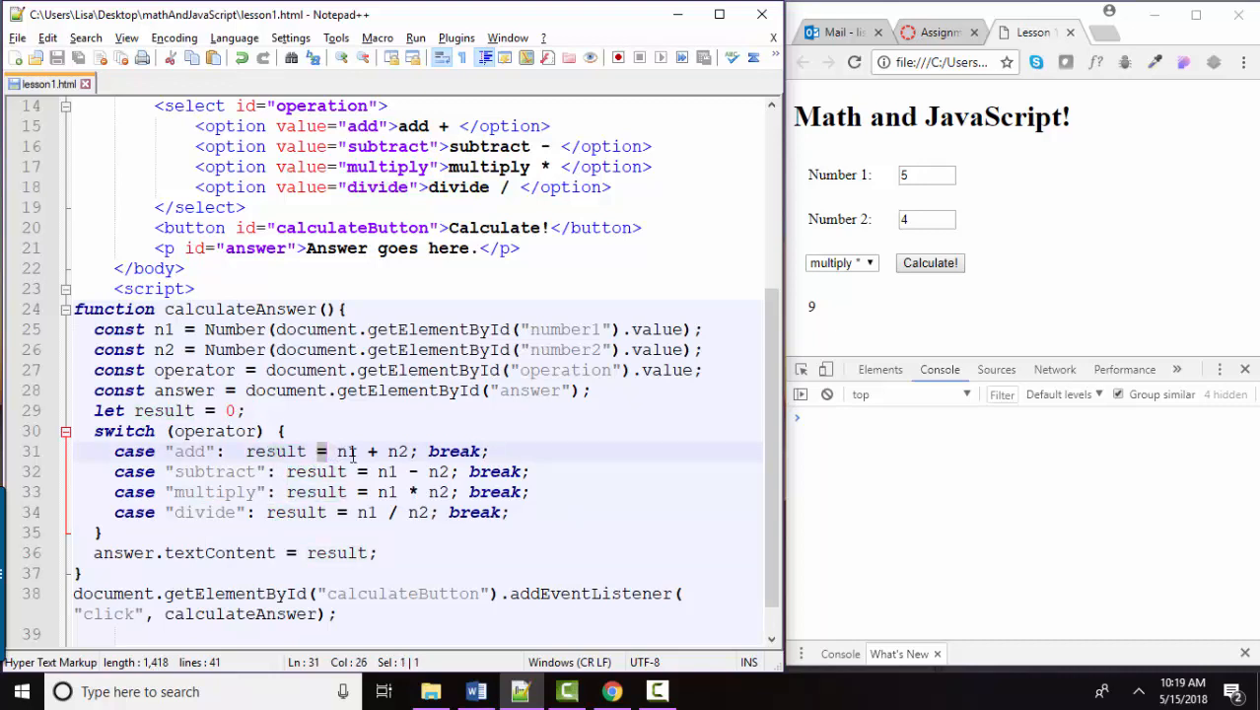
double_click(347, 451)
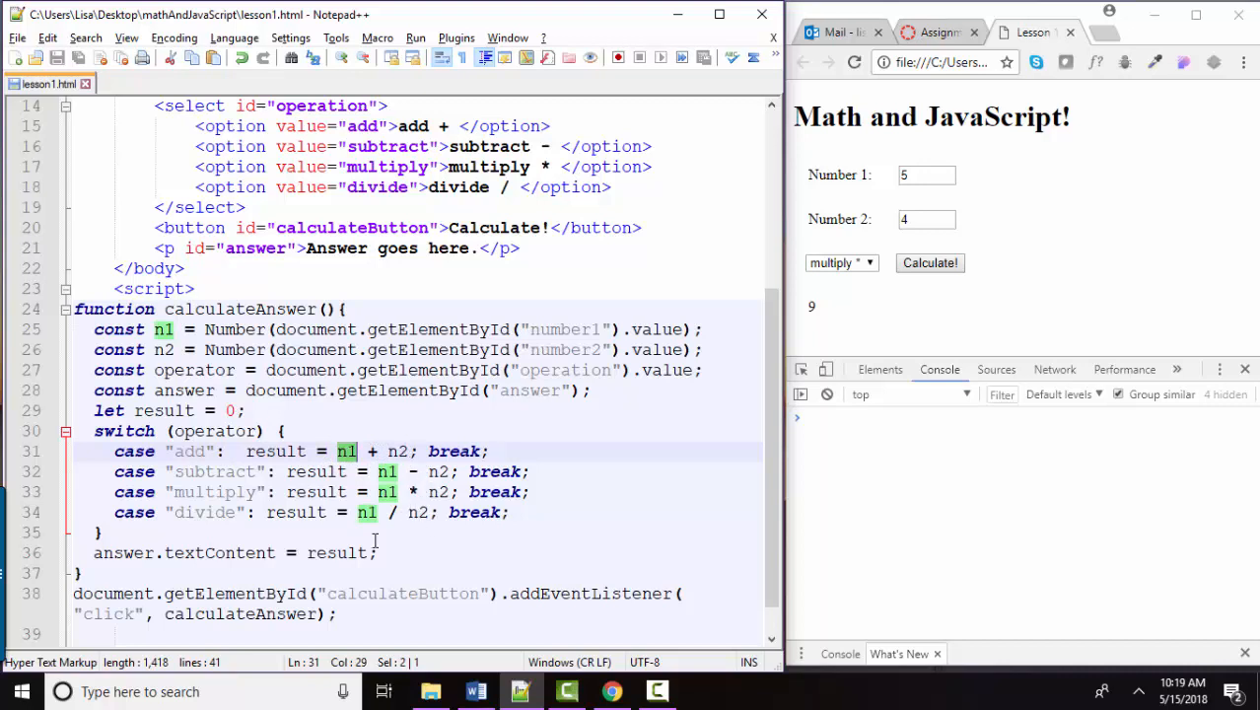
double_click(123, 552)
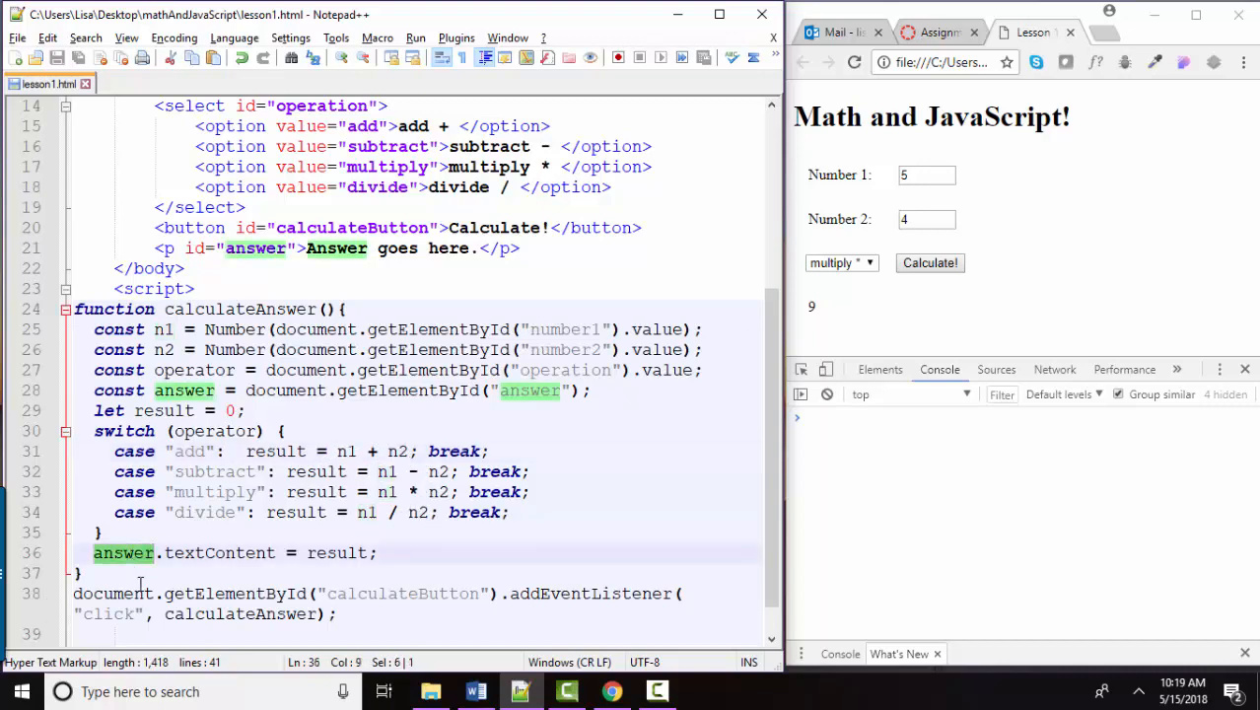
drag(165, 248, 593, 271)
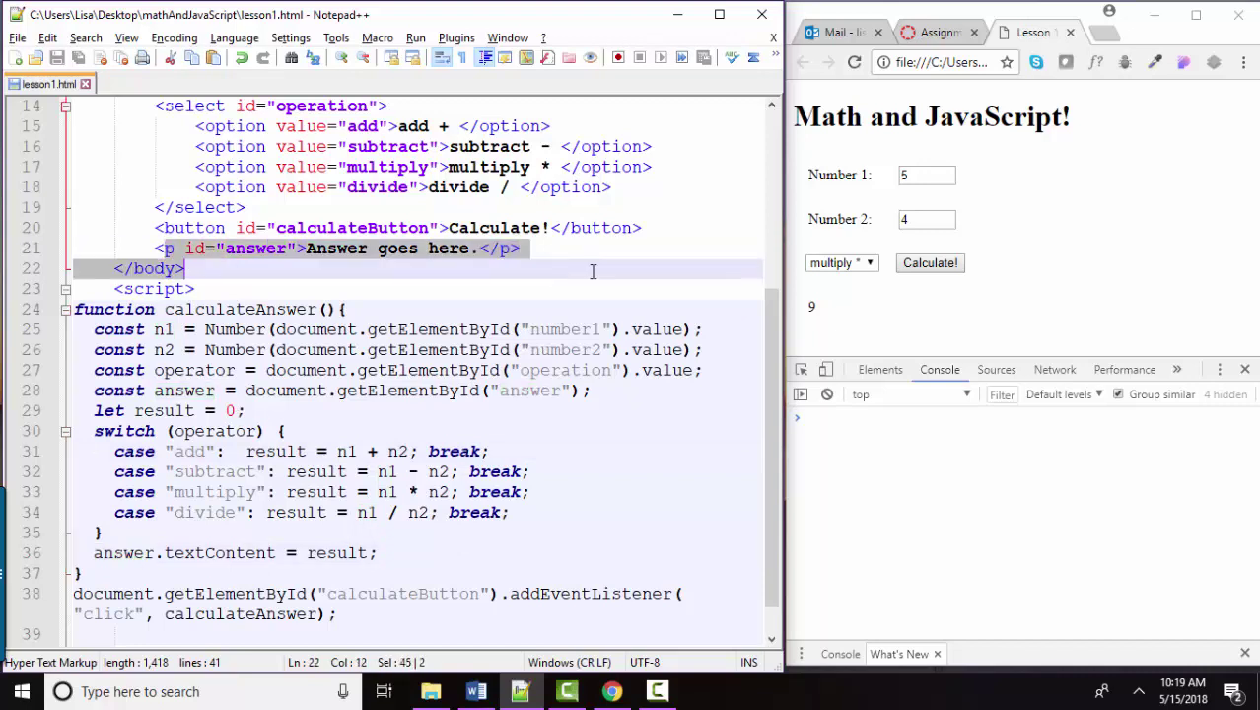
double_click(249, 554)
double_click(330, 554)
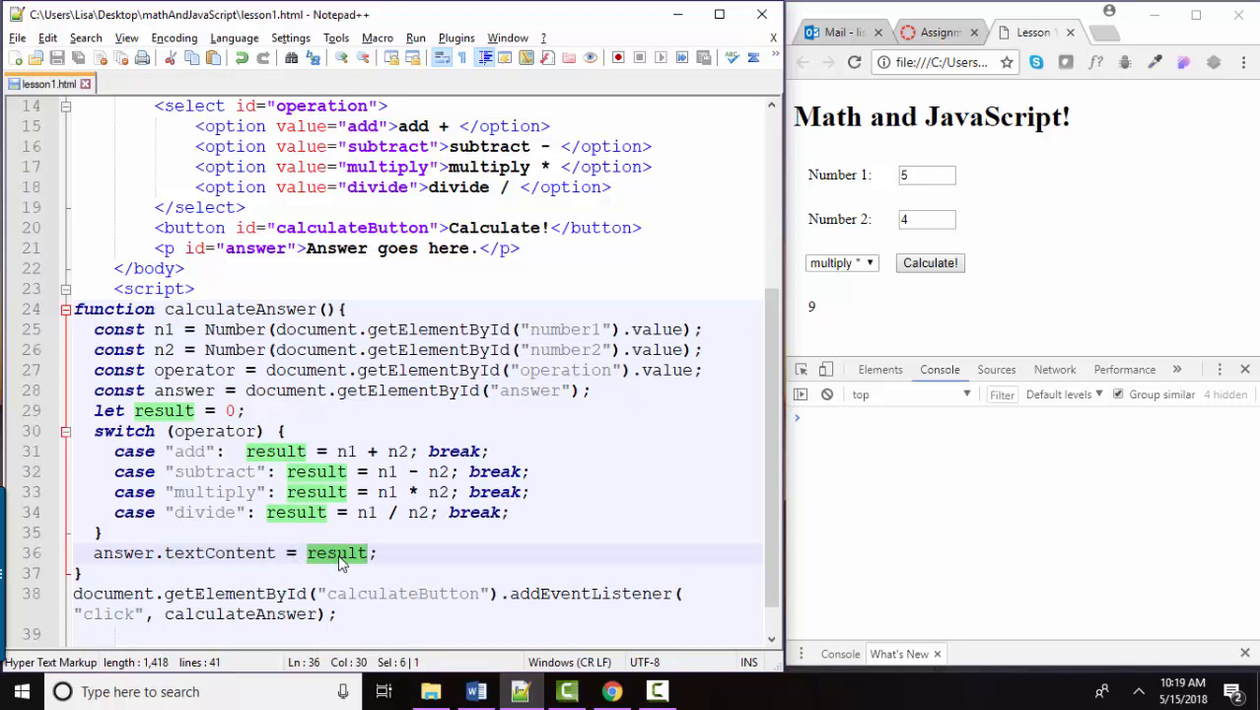
click(146, 535)
Step: Insert a blank line after the switch's closing brace and mark the result=0 line and the four case calculations
key(Return)
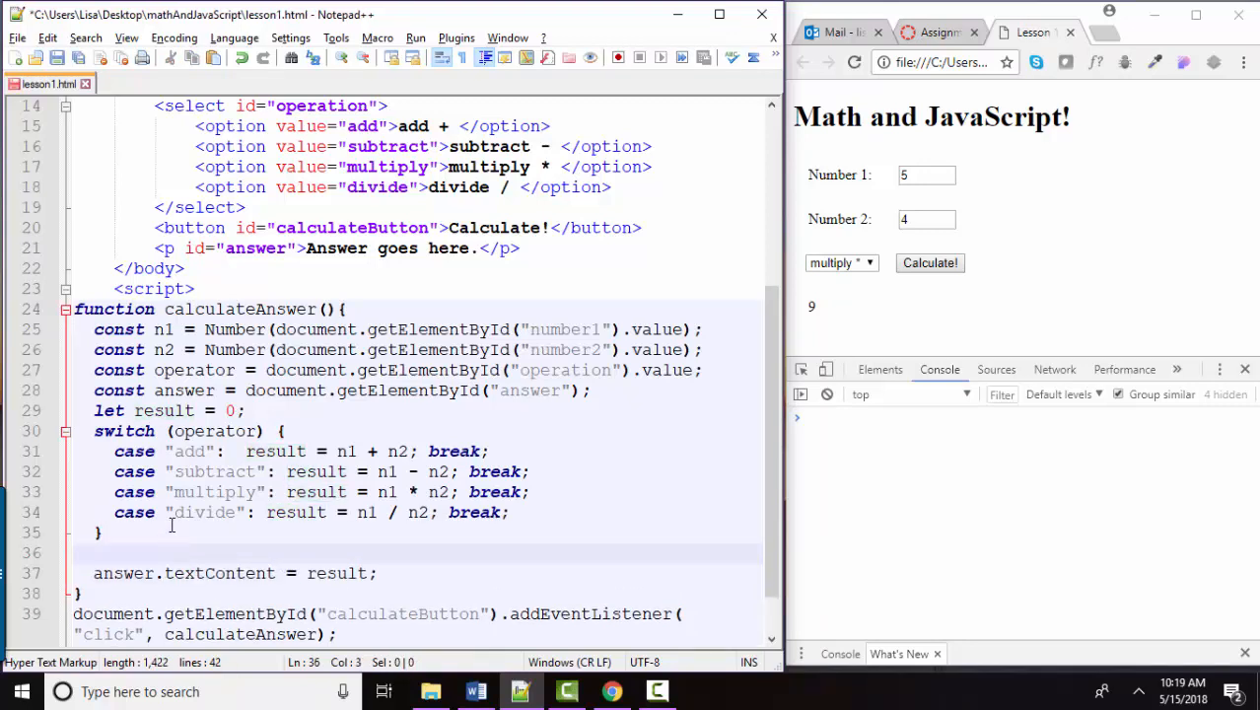
drag(95, 410, 258, 413)
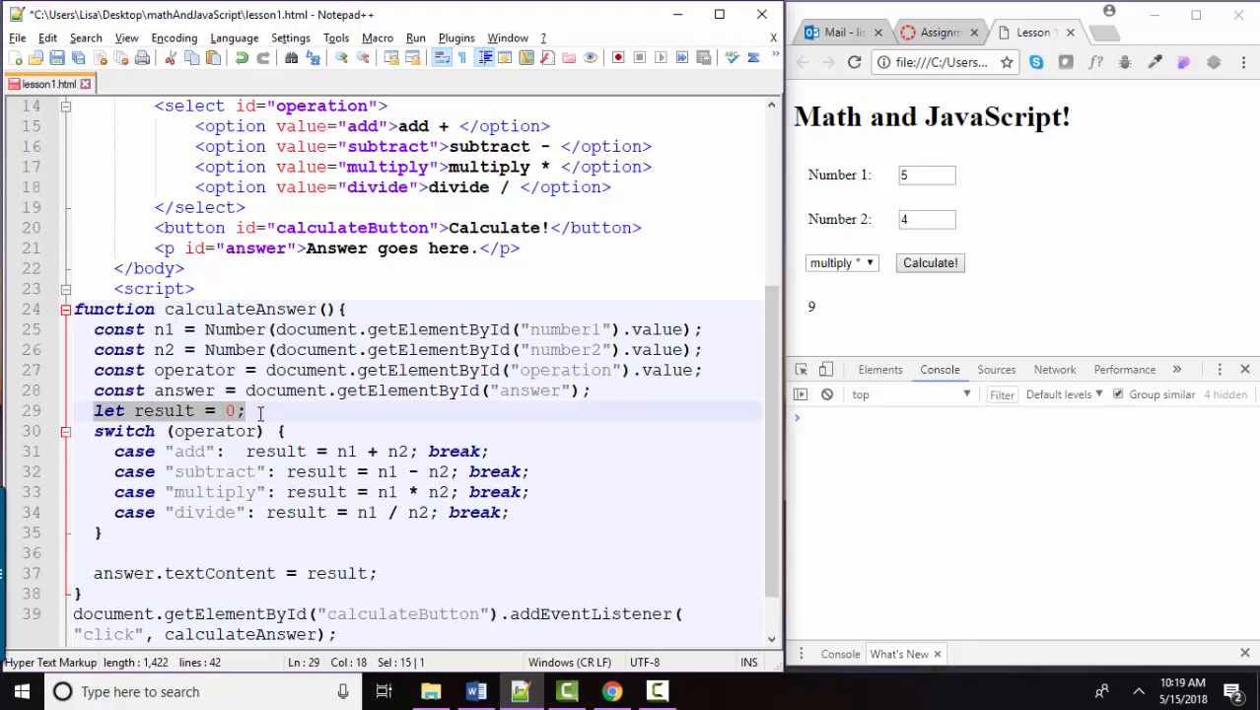
drag(114, 451, 519, 511)
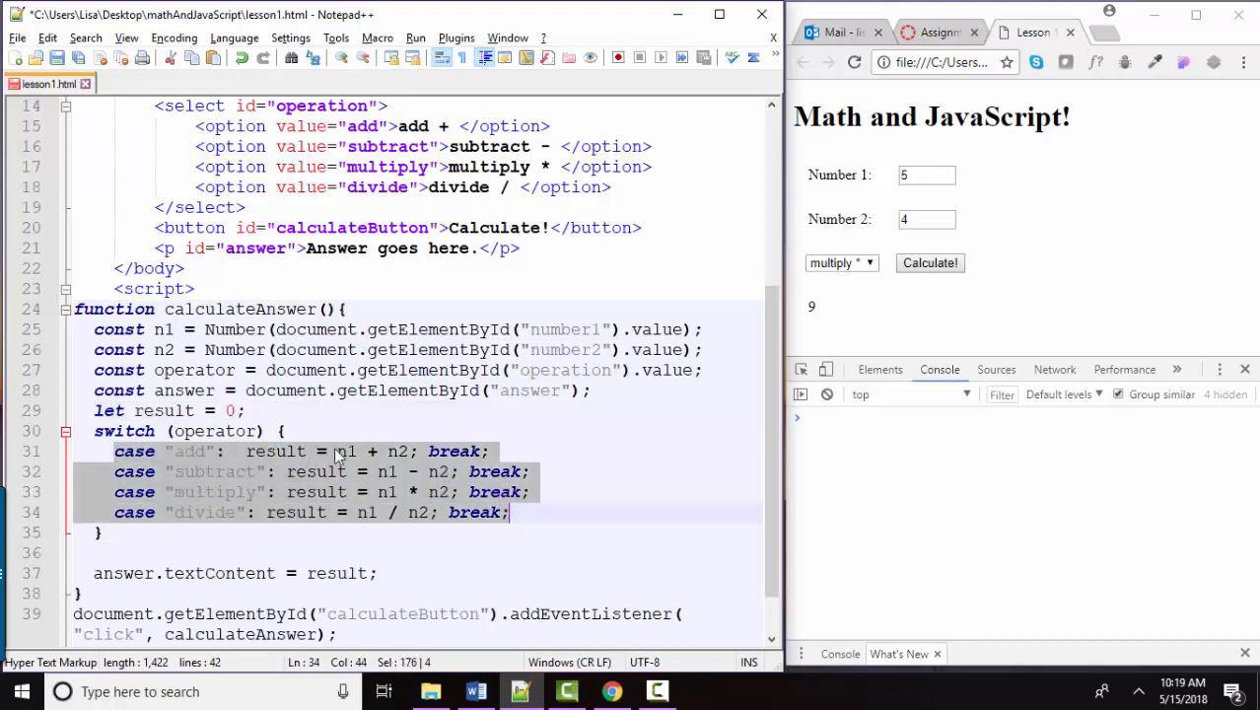
mouse_move(338, 450)
mouse_down()
mouse_move(411, 452)
mouse_move(447, 471)
mouse_move(434, 492)
mouse_up()
drag(357, 513, 439, 513)
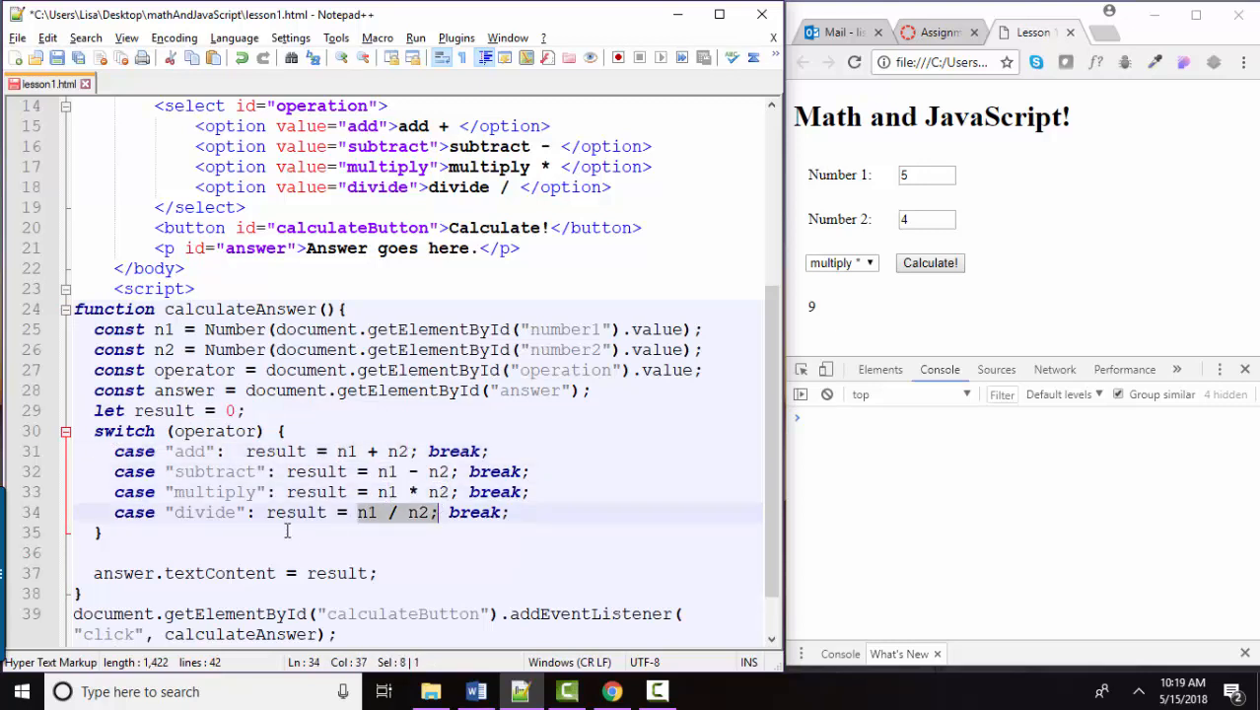
Step: Point out the multiply case, confirm multiply is chosen on the page, and return to empty line 36
click(215, 452)
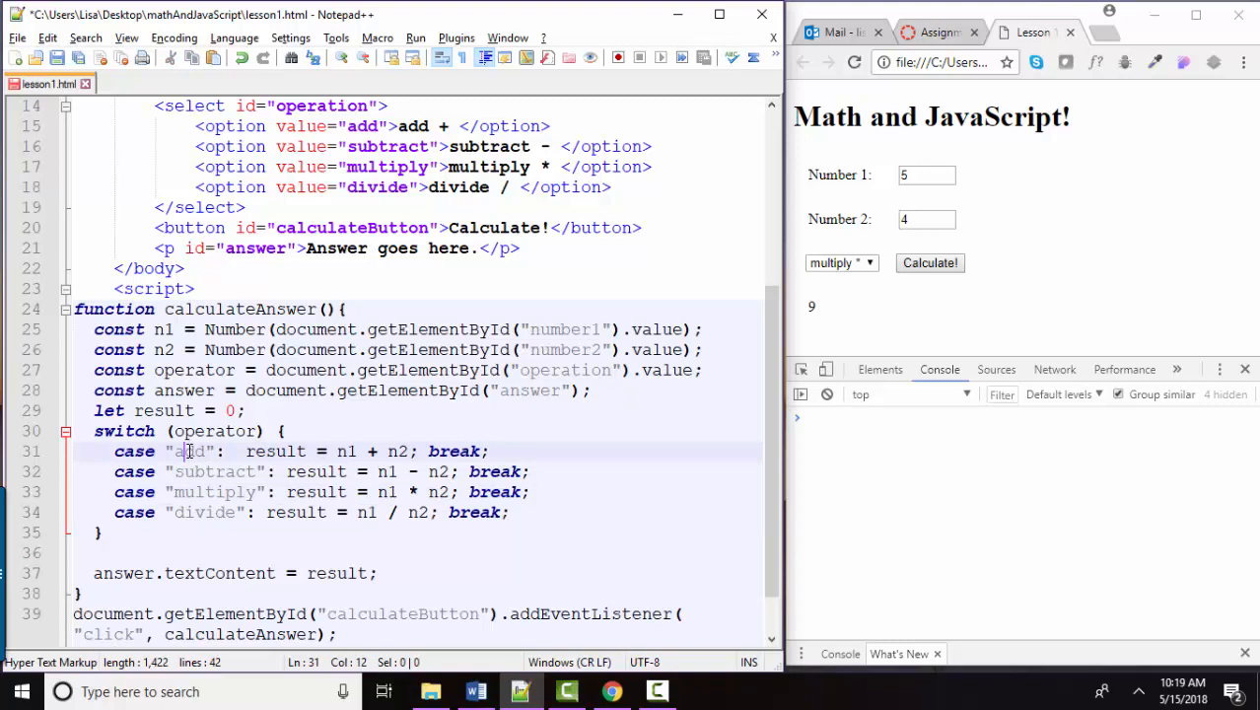
click(203, 492)
click(868, 266)
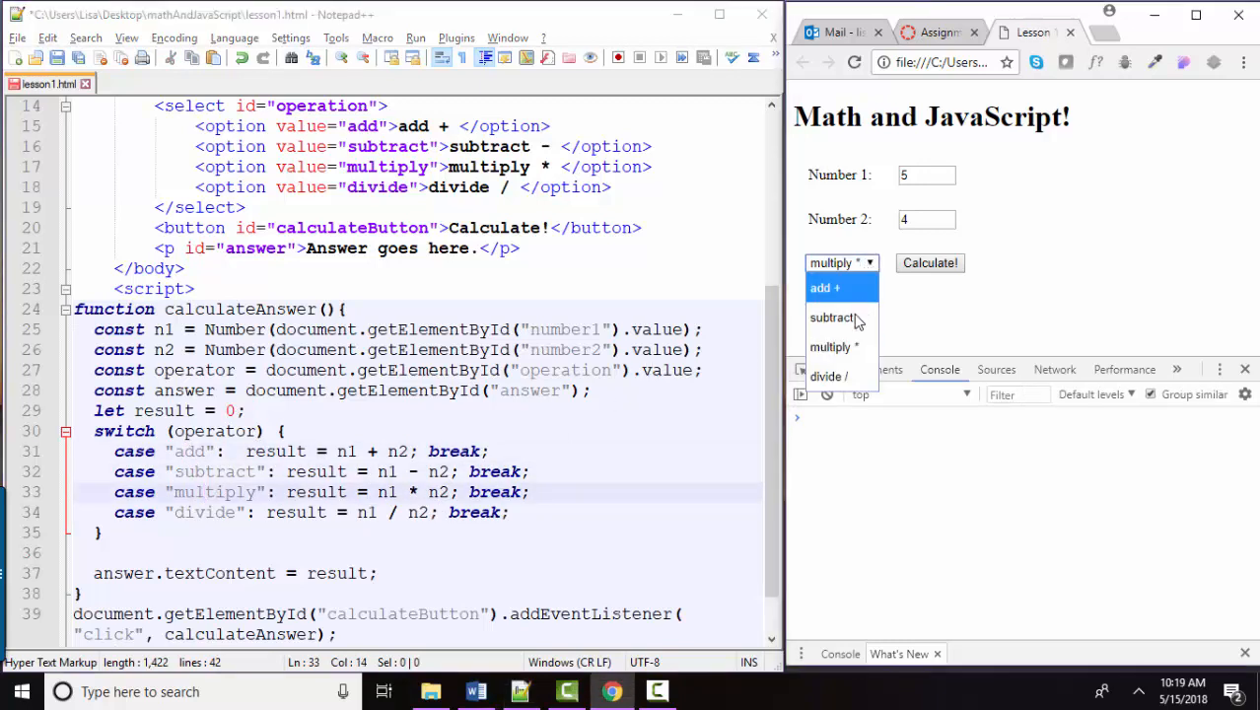
click(838, 301)
click(165, 552)
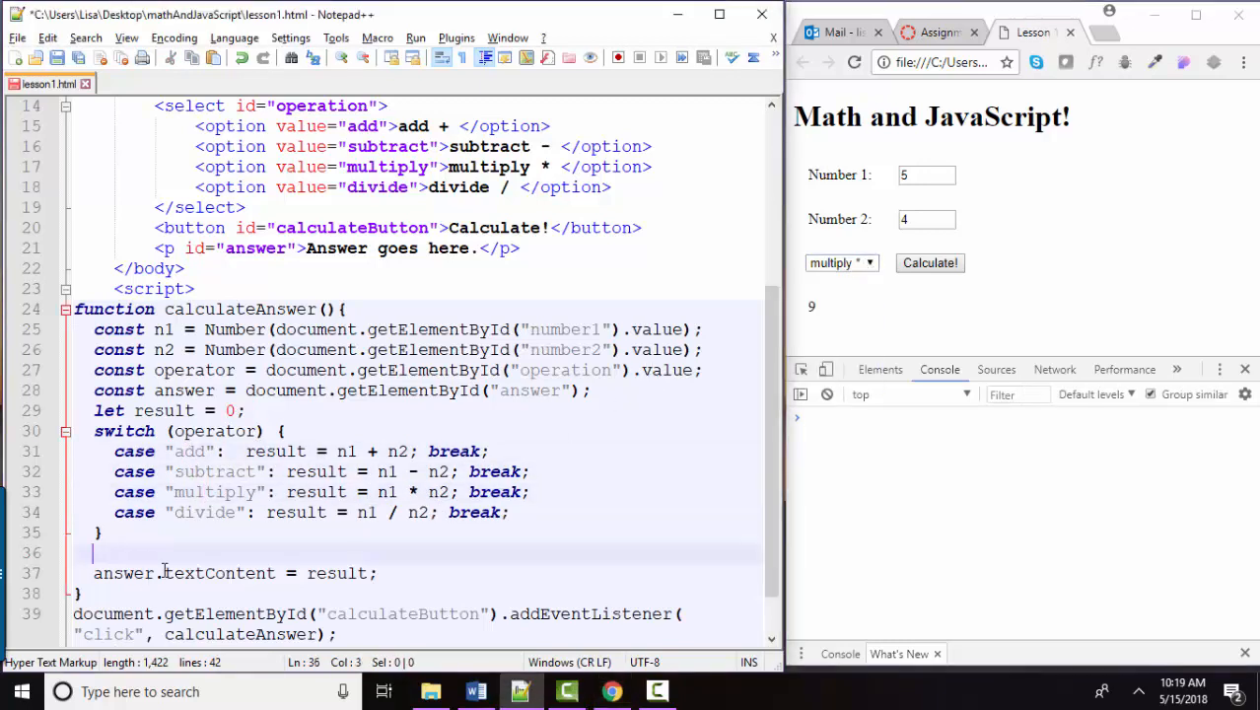
text(resul)
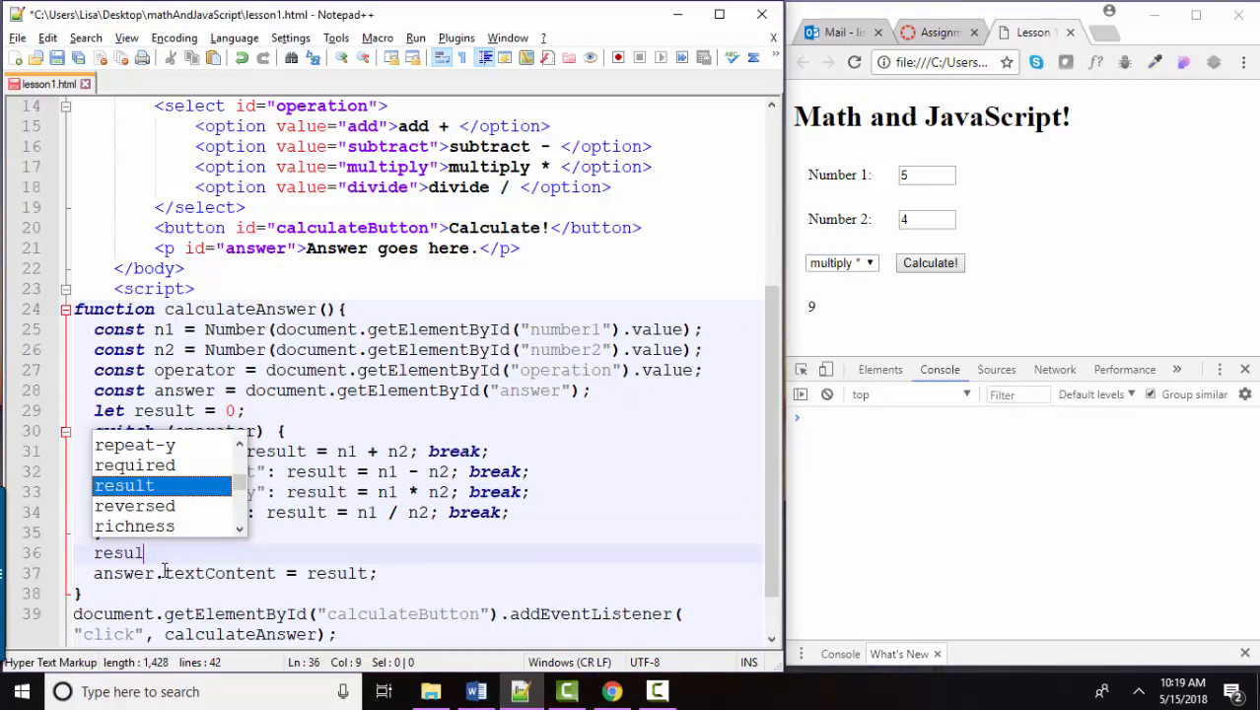
text(t =)
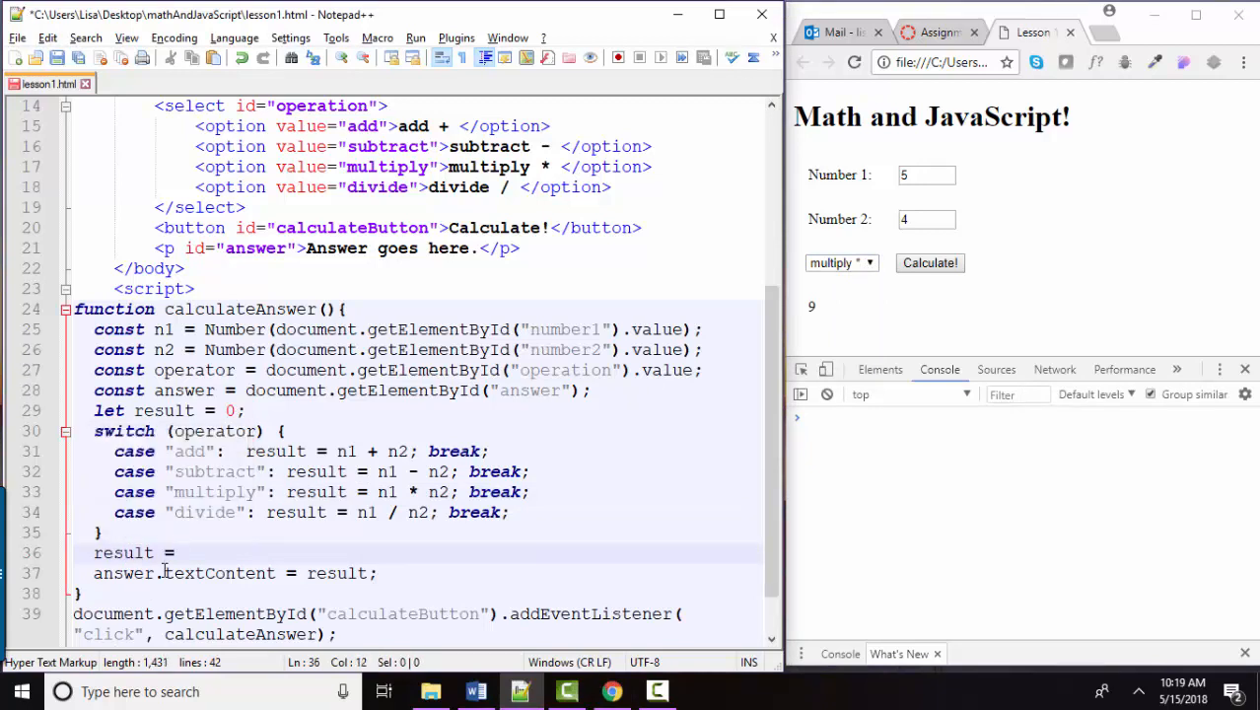
text(The result of thi)
text(s operation is )
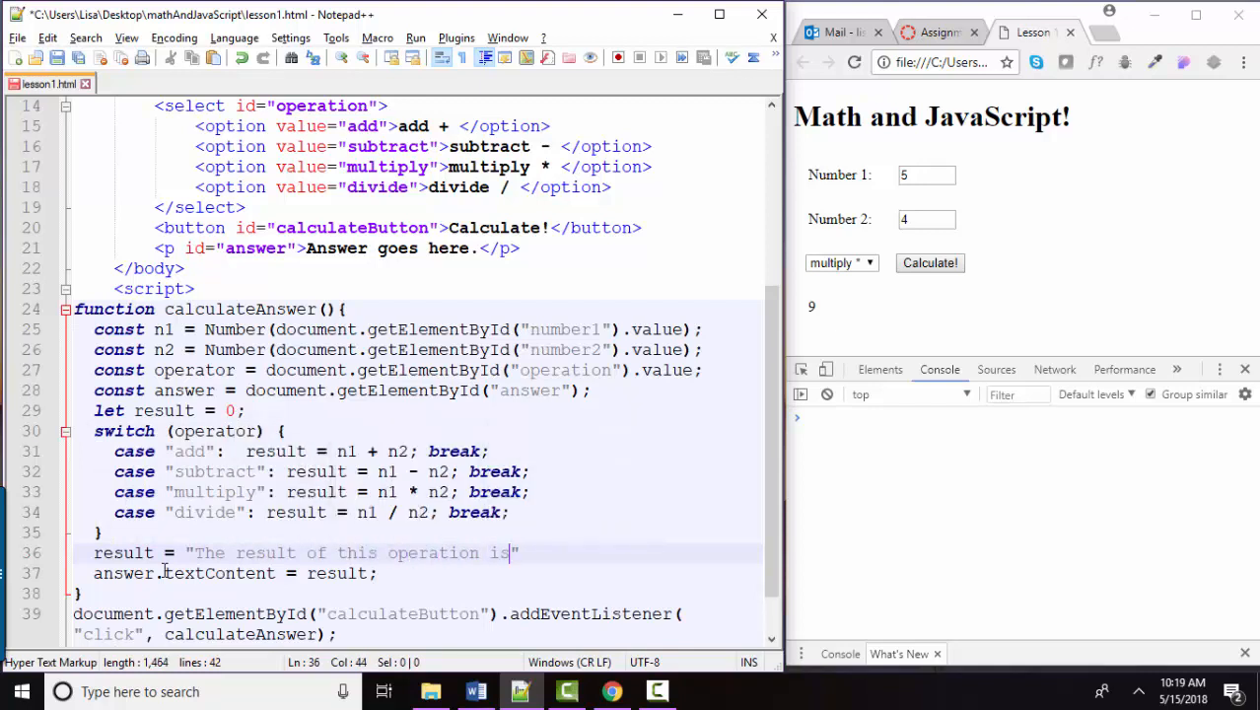
text(:)
Step: Write line 36 as result = "The result of this operation is: " + result; and mark it
key(End)
text(+)
drag(551, 553, 185, 553)
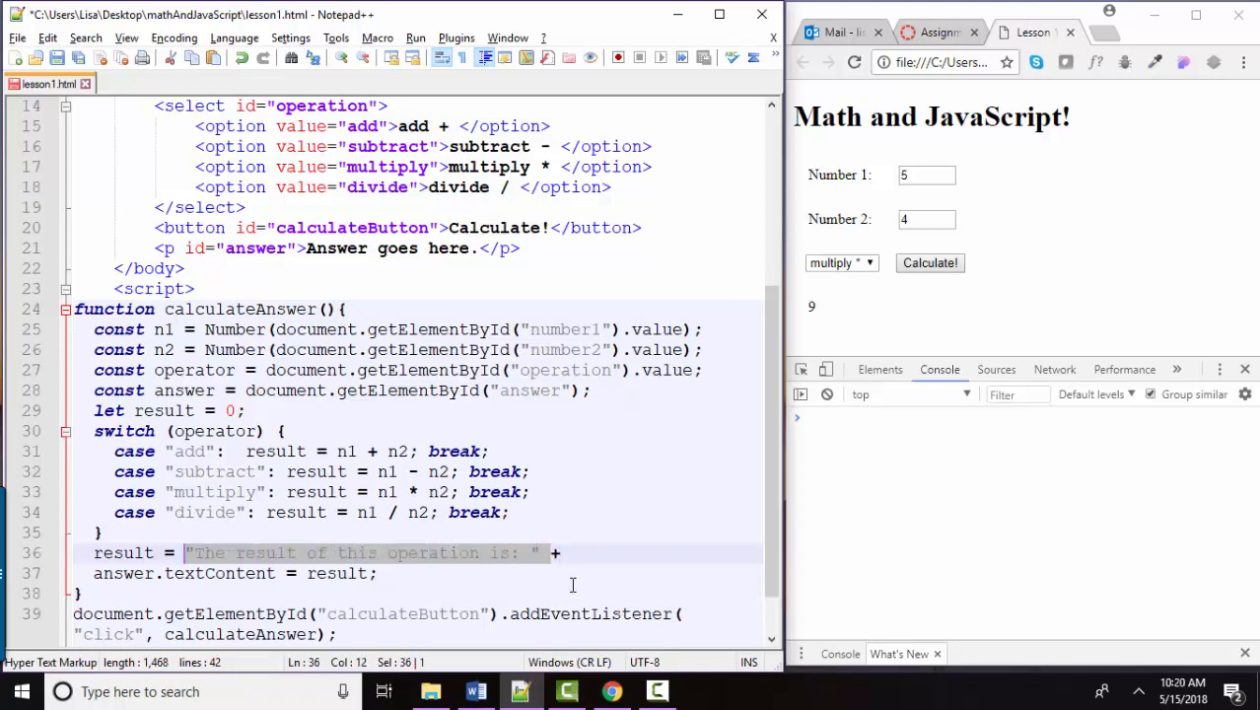
click(577, 555)
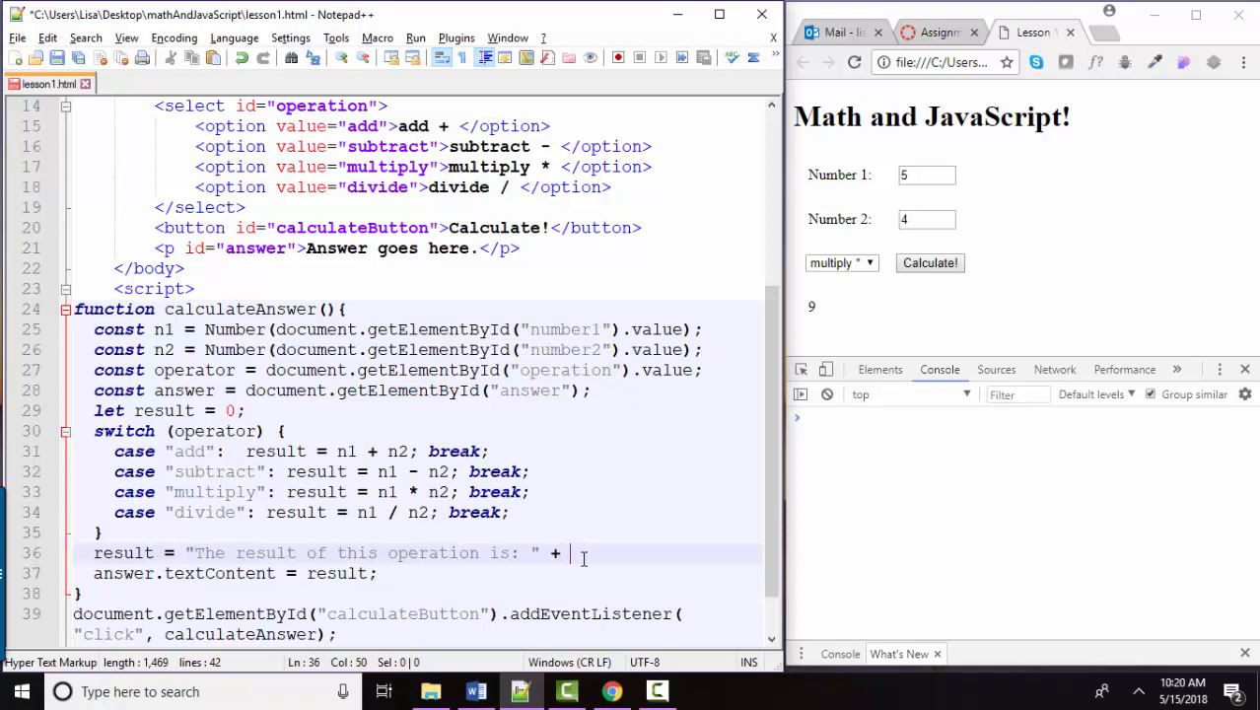
text(result;)
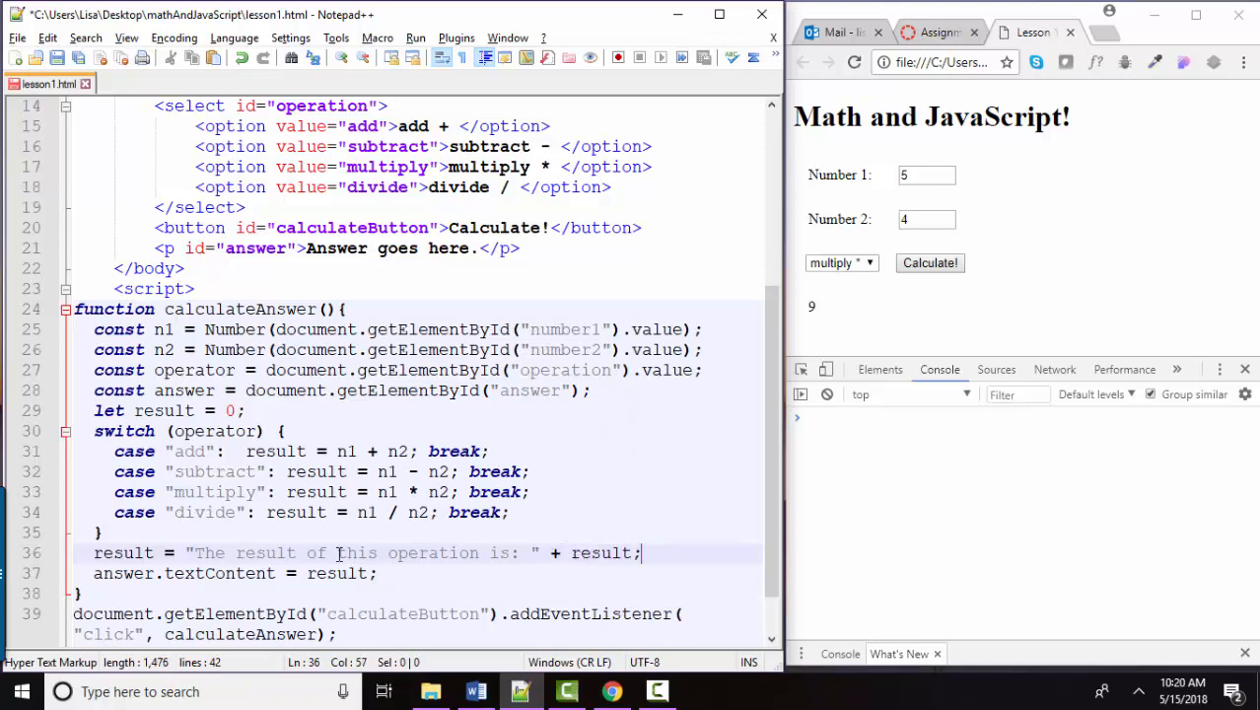
drag(90, 554, 646, 554)
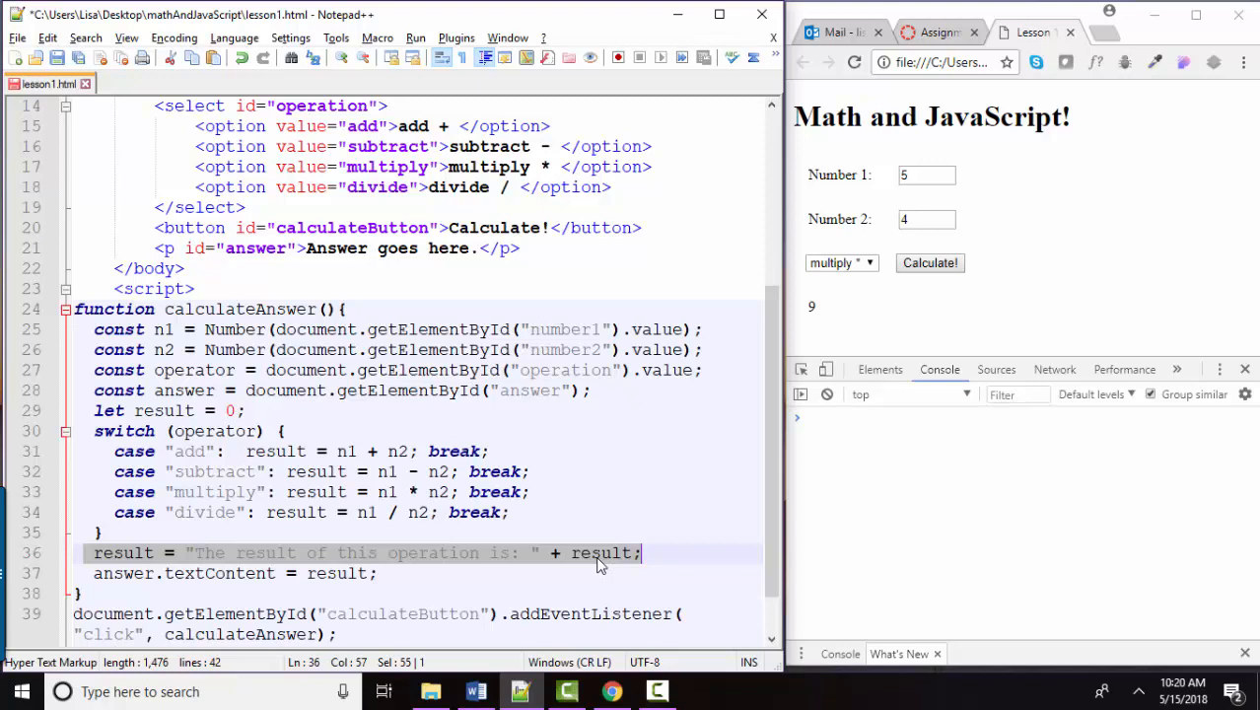
Step: Highlight every use of result, the equals sign and the label text on line 36
double_click(126, 553)
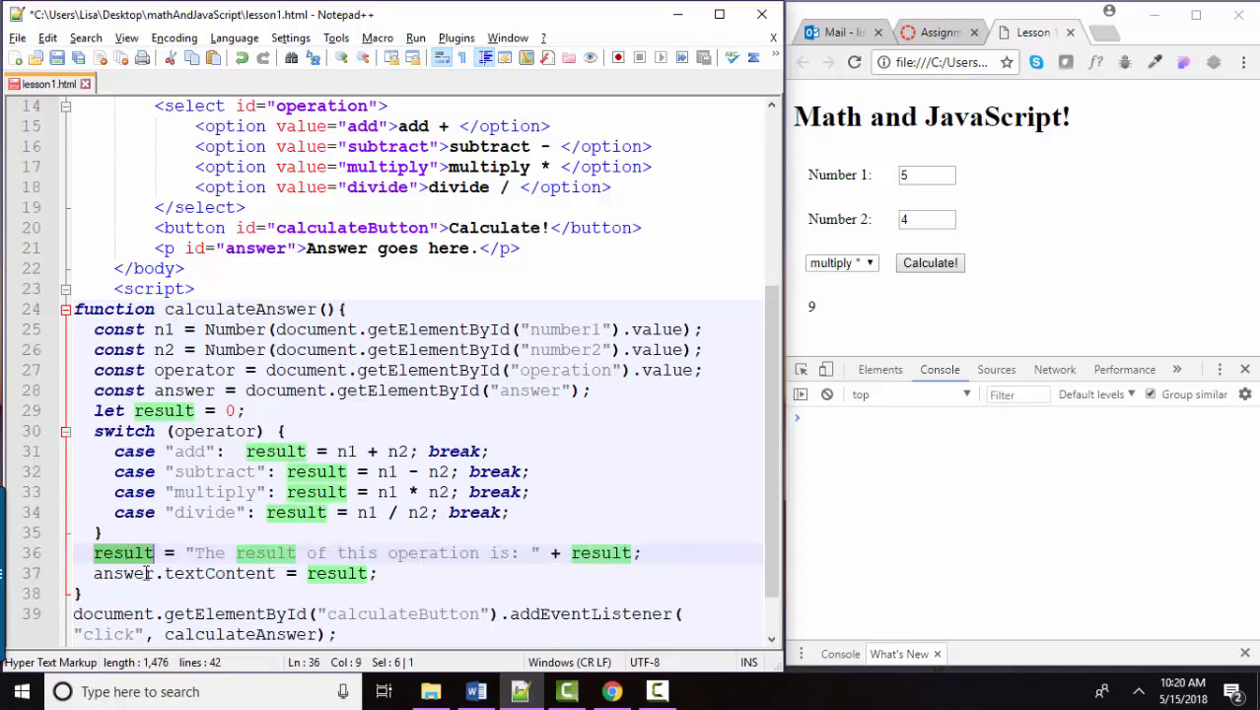
double_click(170, 552)
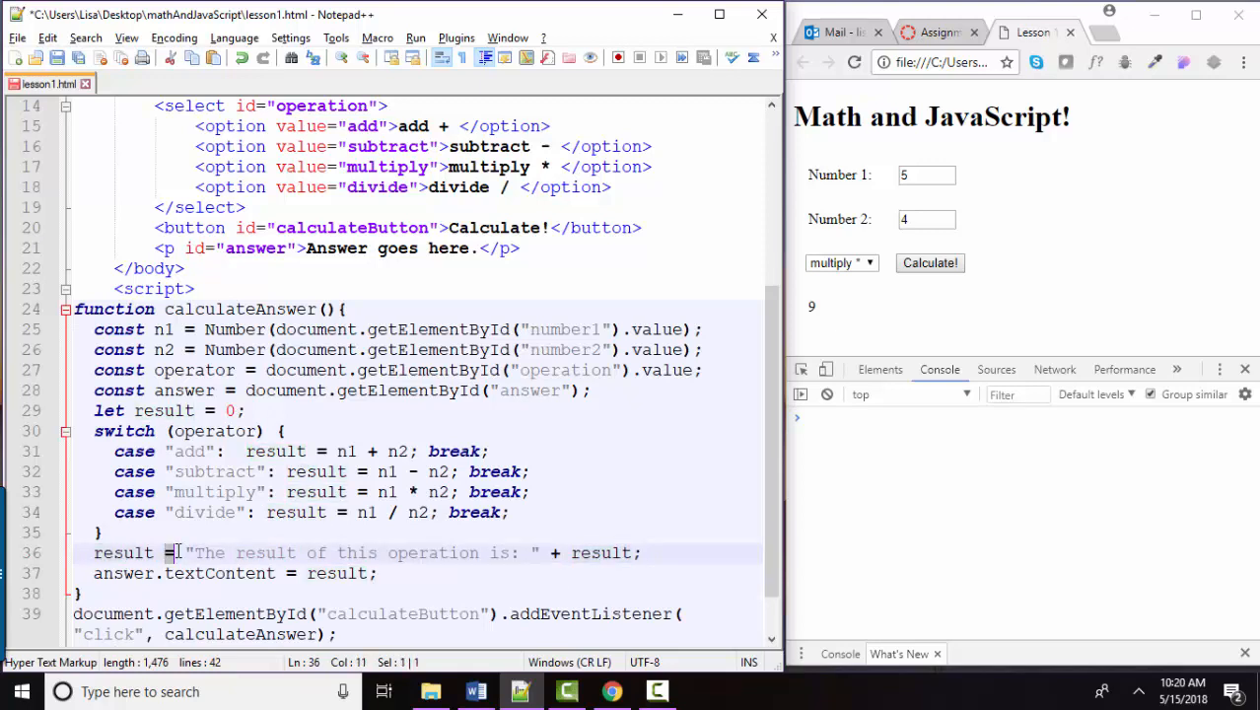
drag(197, 552, 621, 552)
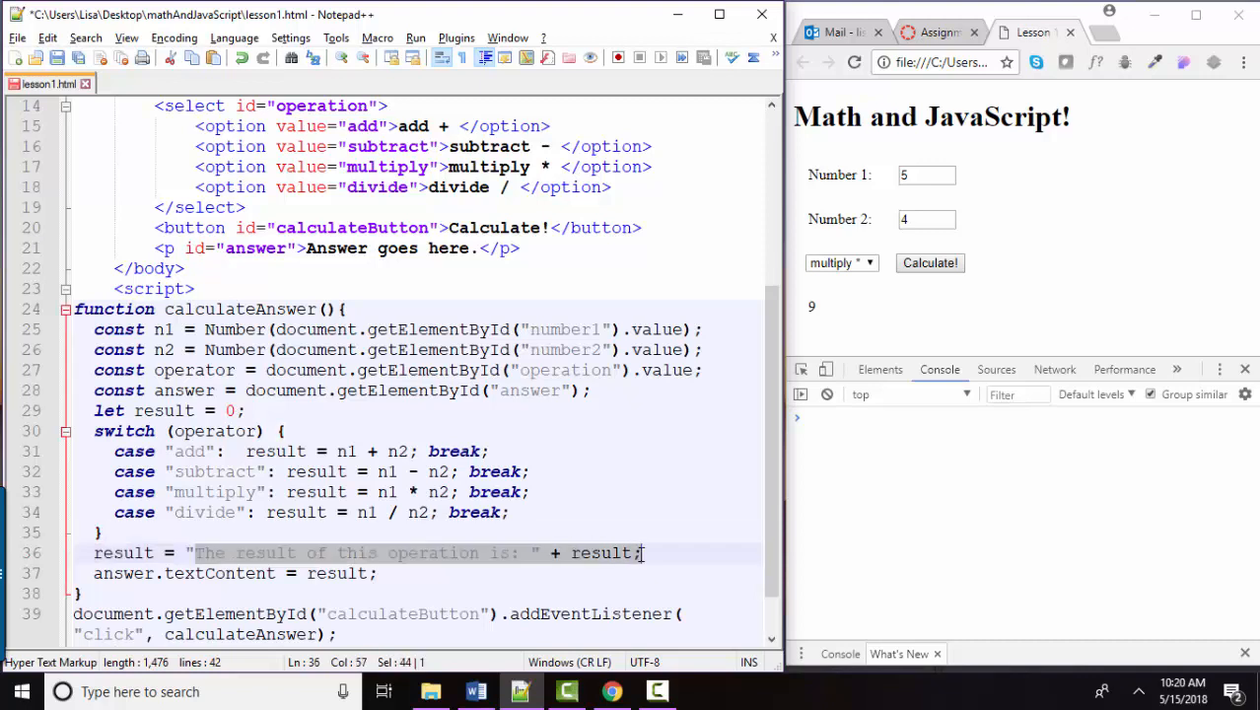
double_click(125, 553)
double_click(599, 552)
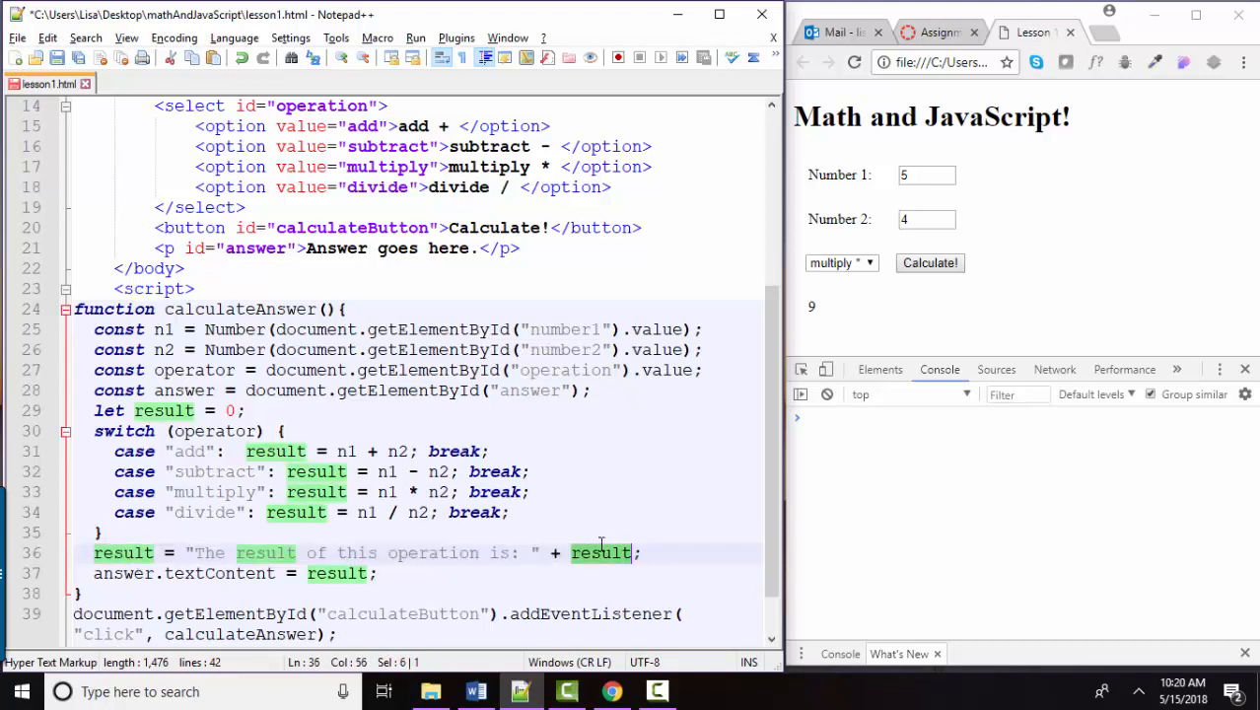
click(562, 593)
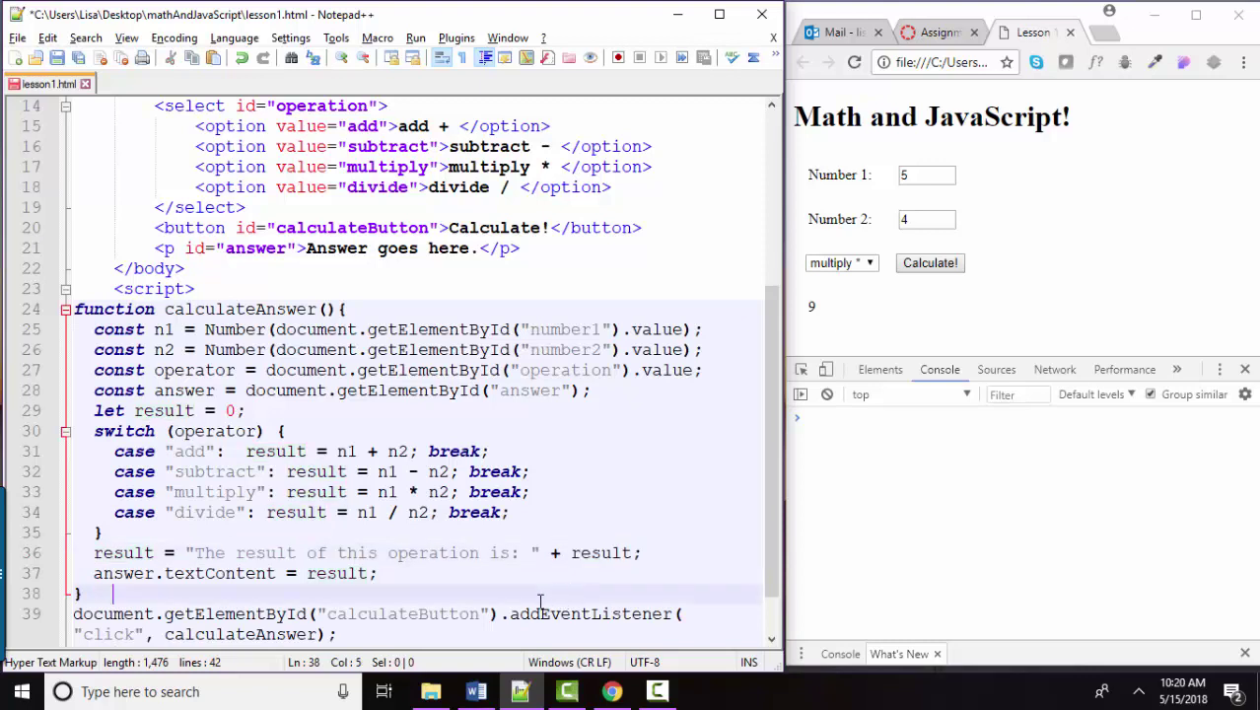
drag(165, 553, 175, 553)
click(163, 552)
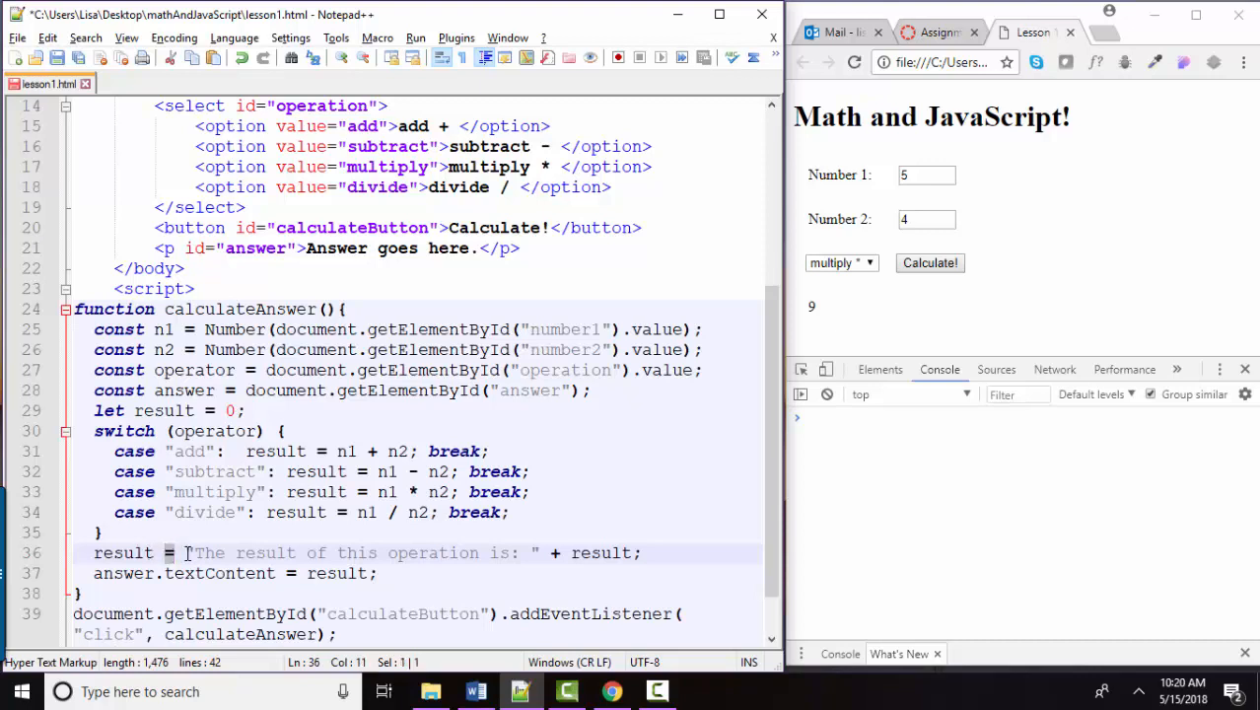
Step: Mark the quoted message joined to result and the result variable at both ends of line 36
drag(185, 552, 653, 554)
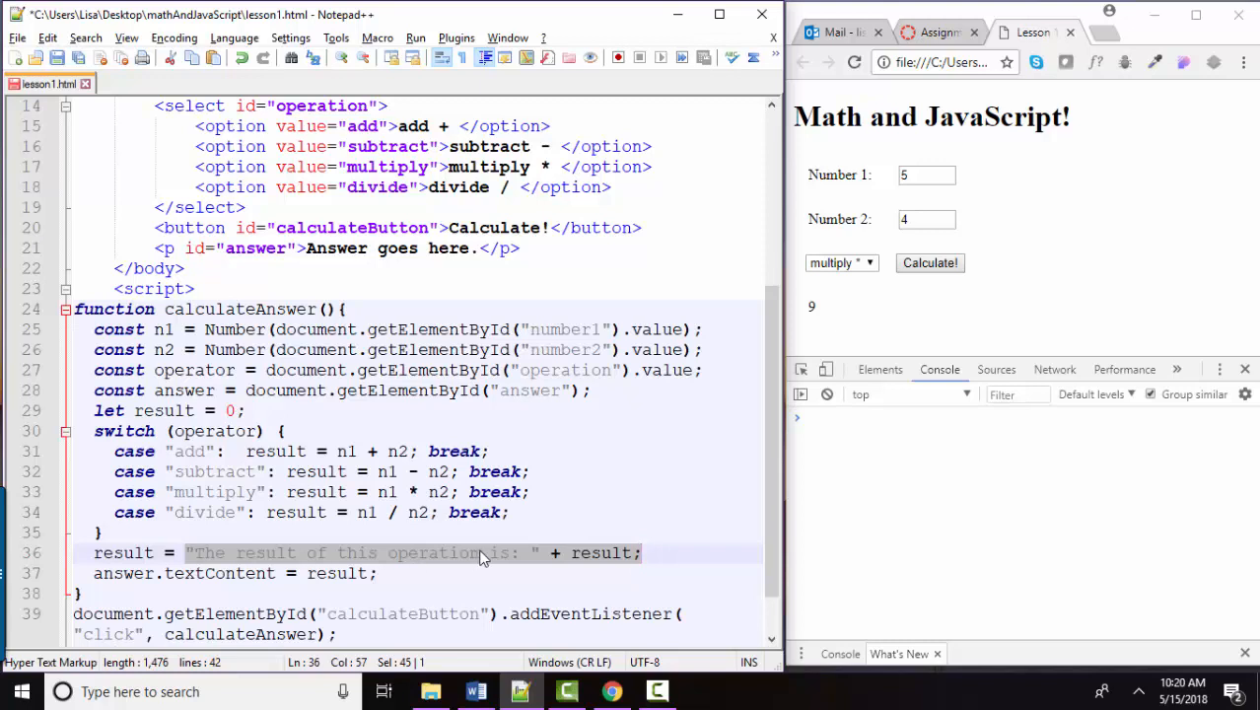
click(548, 553)
double_click(617, 554)
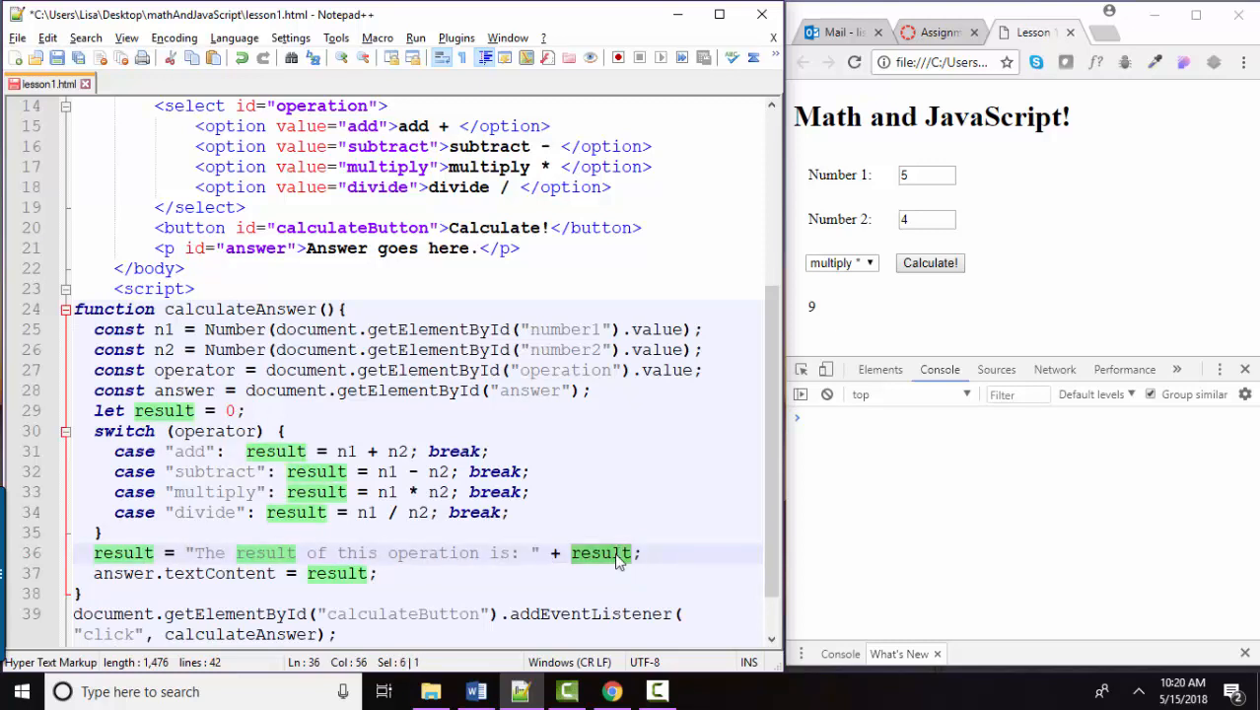
click(588, 571)
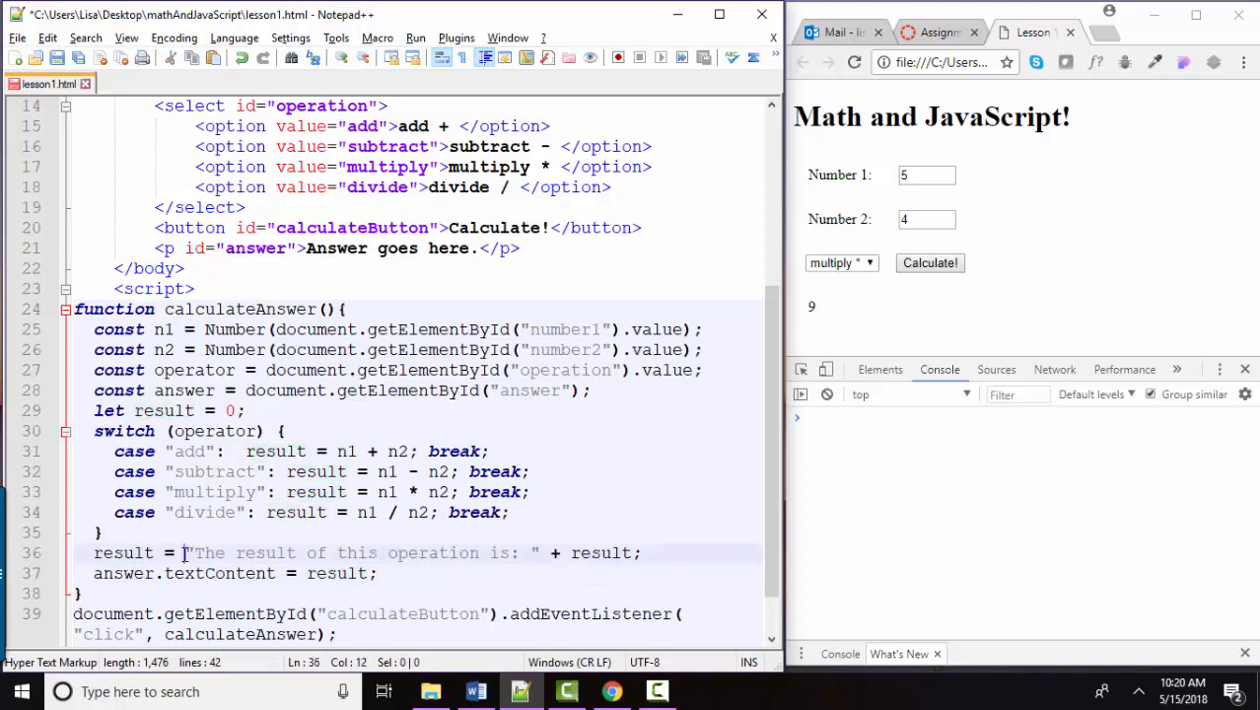
mouse_move(185, 552)
mouse_down()
mouse_move(622, 569)
mouse_move(645, 552)
mouse_up()
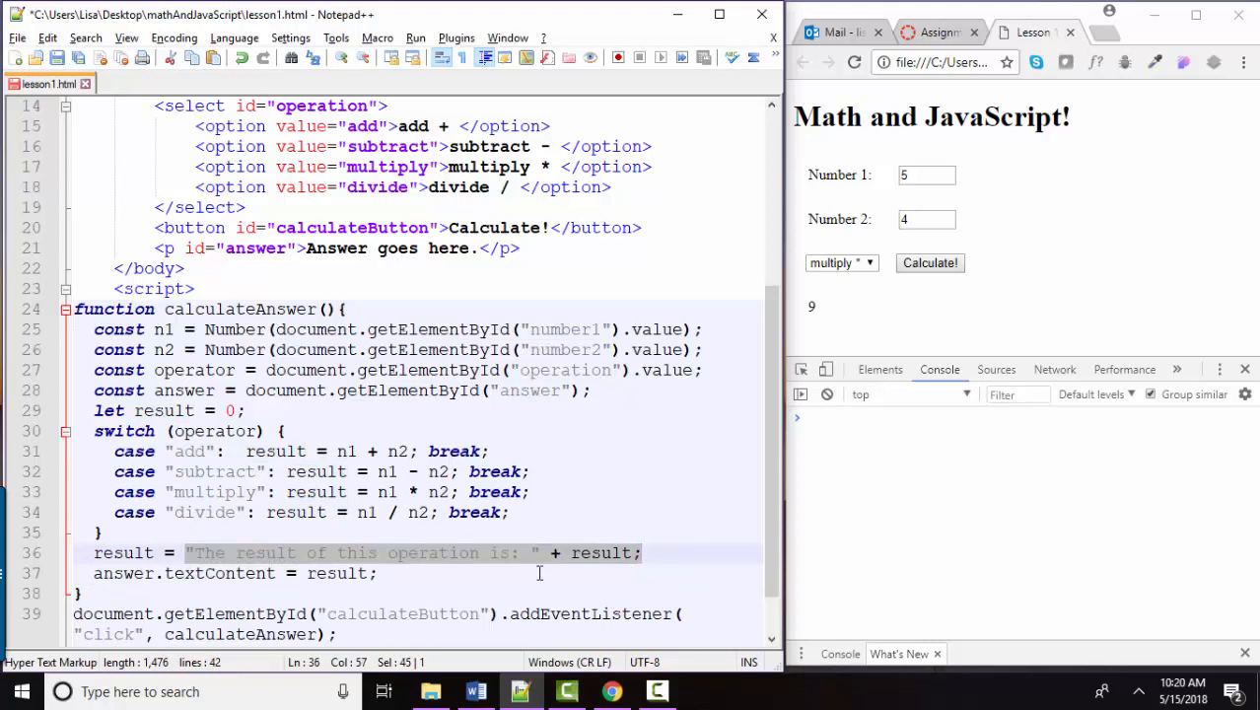
click(119, 552)
double_click(119, 553)
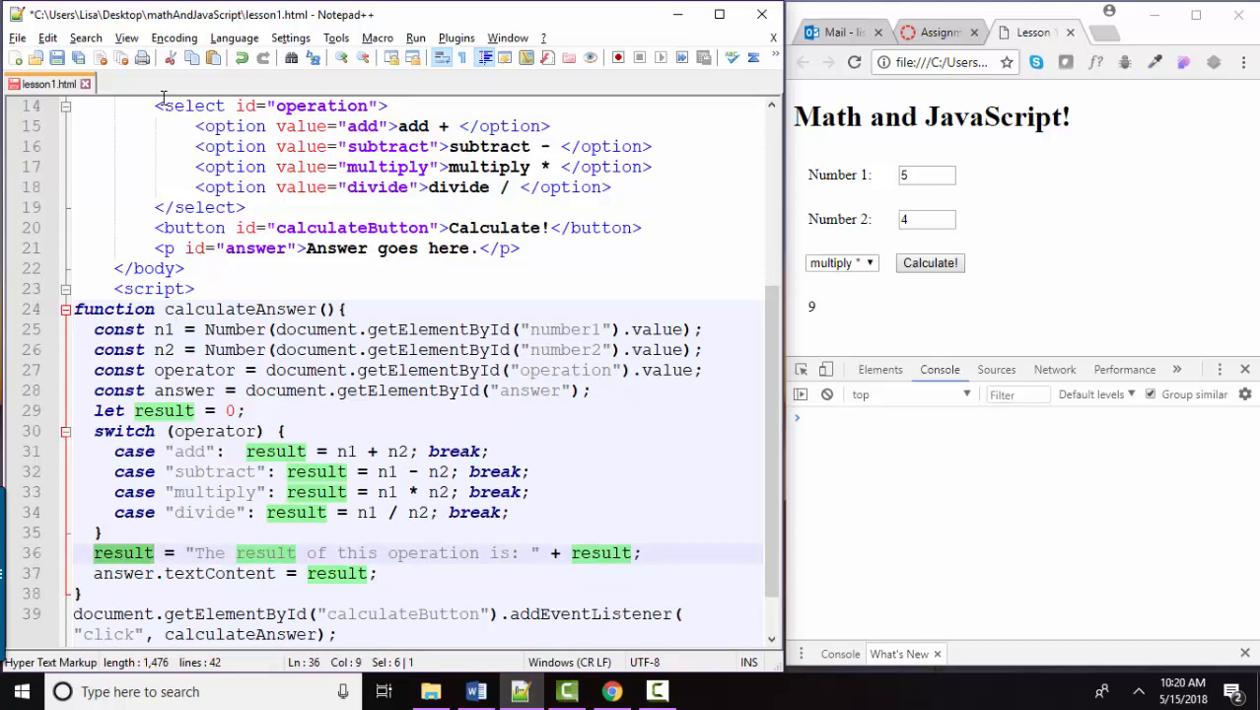
Step: Reload the page, add 5 and 10, and select the answer "The result of this operation is: 15"
click(846, 71)
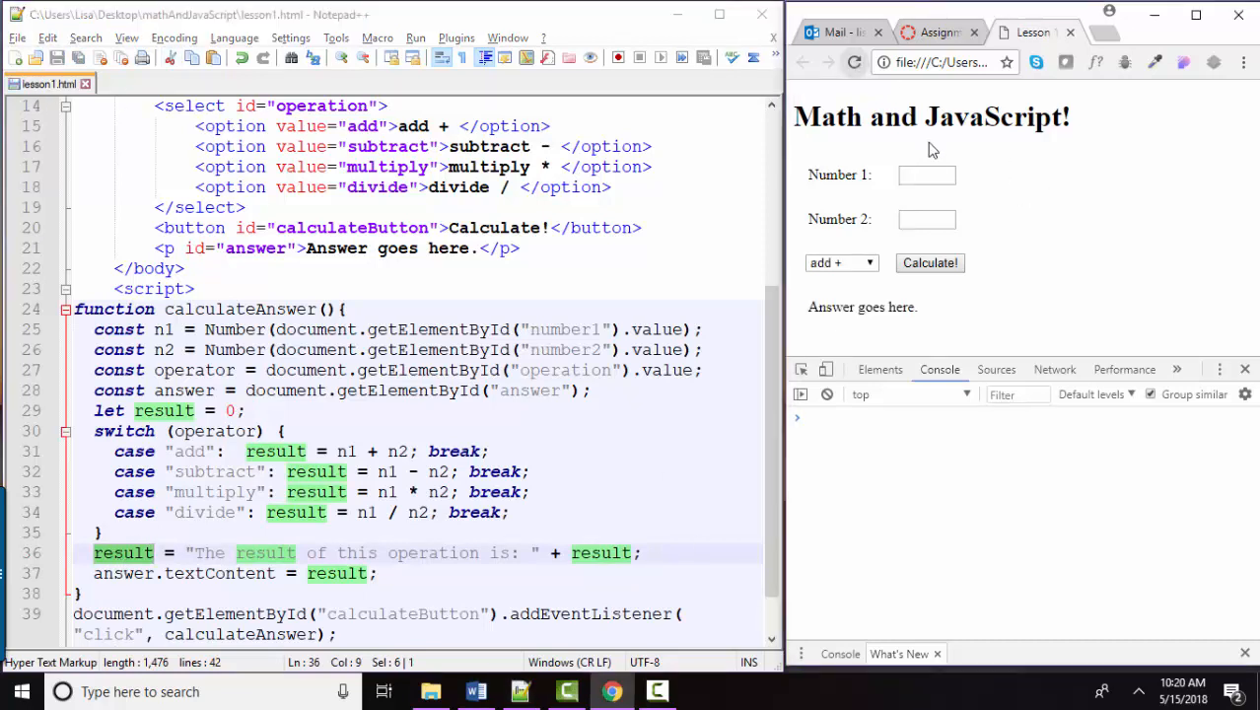
click(932, 177)
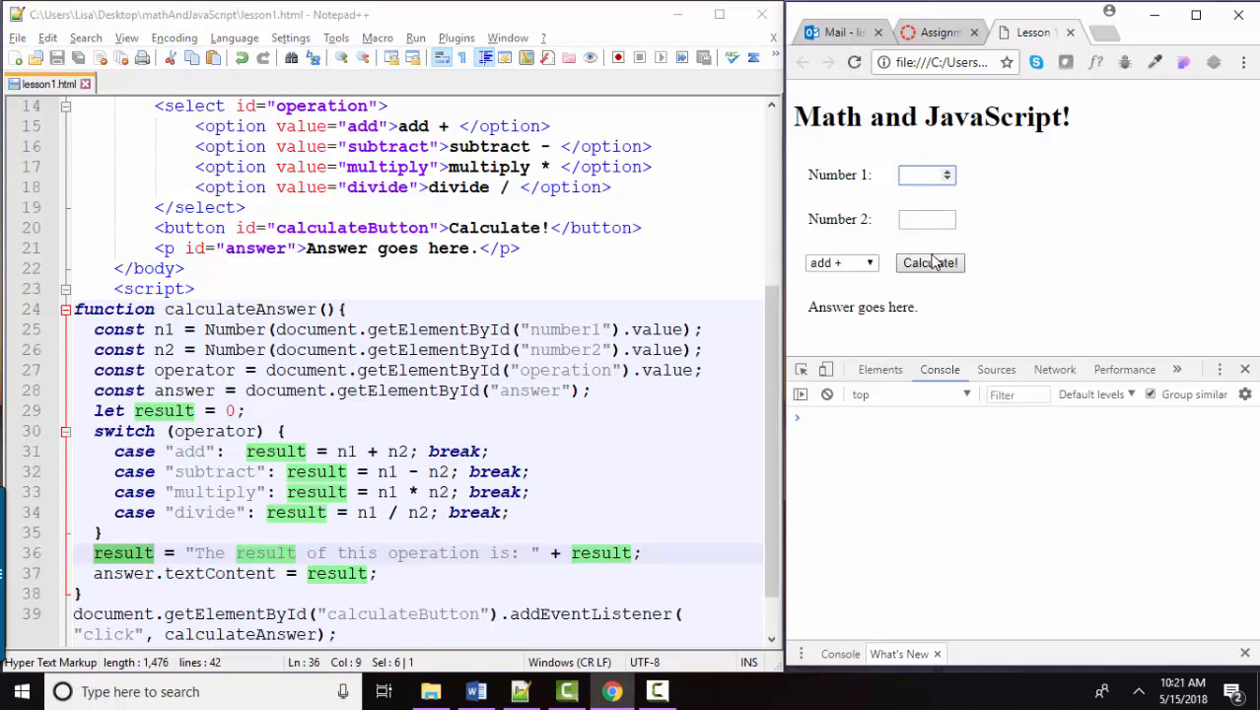
text(5)
click(922, 221)
text(10)
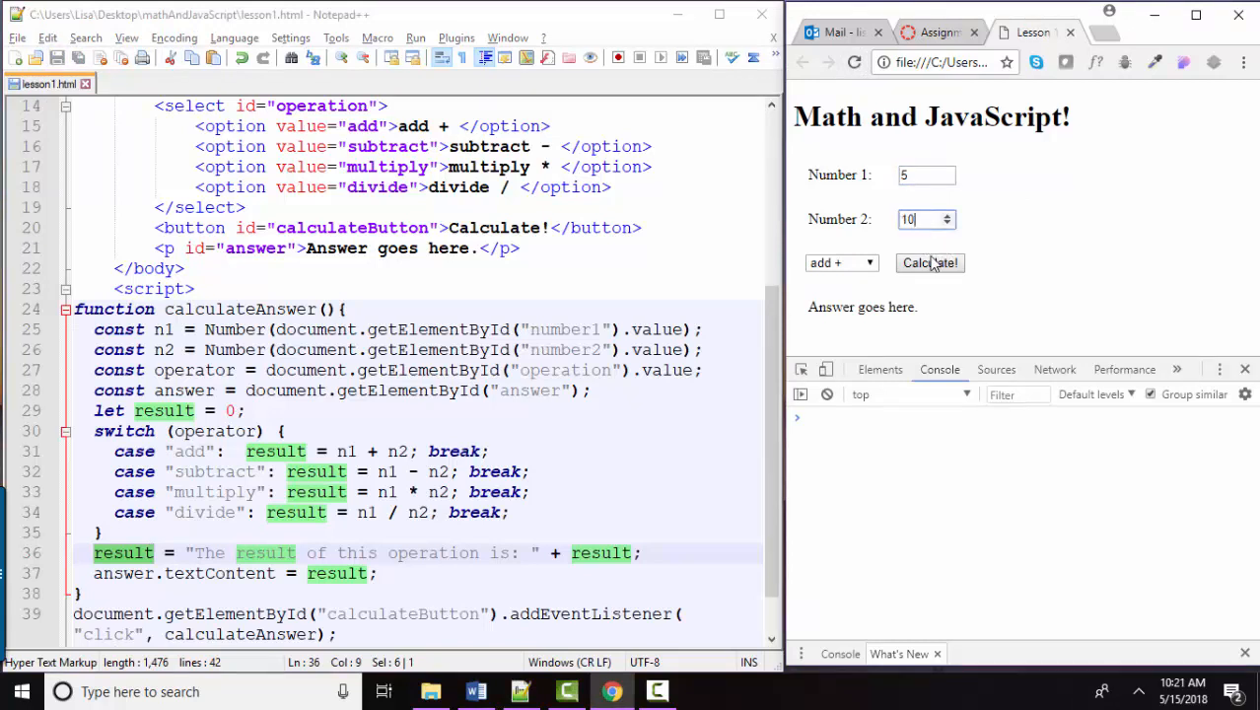
click(938, 270)
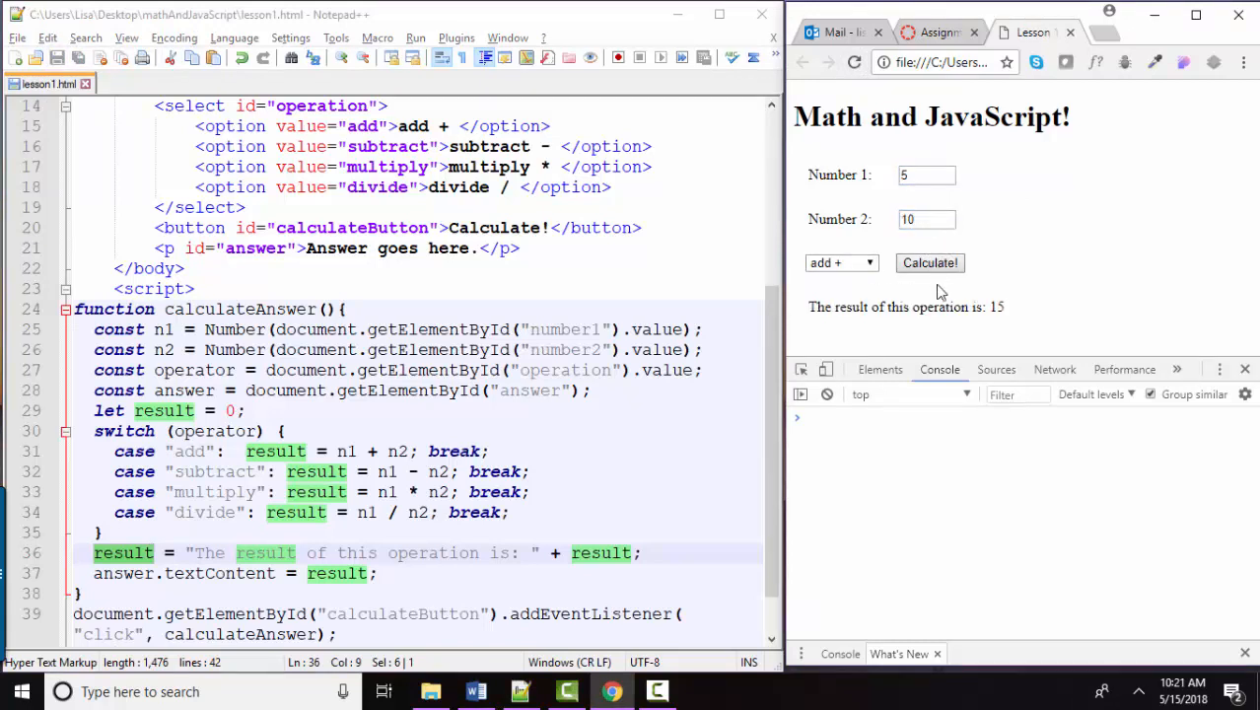
drag(807, 314, 979, 315)
text(//)
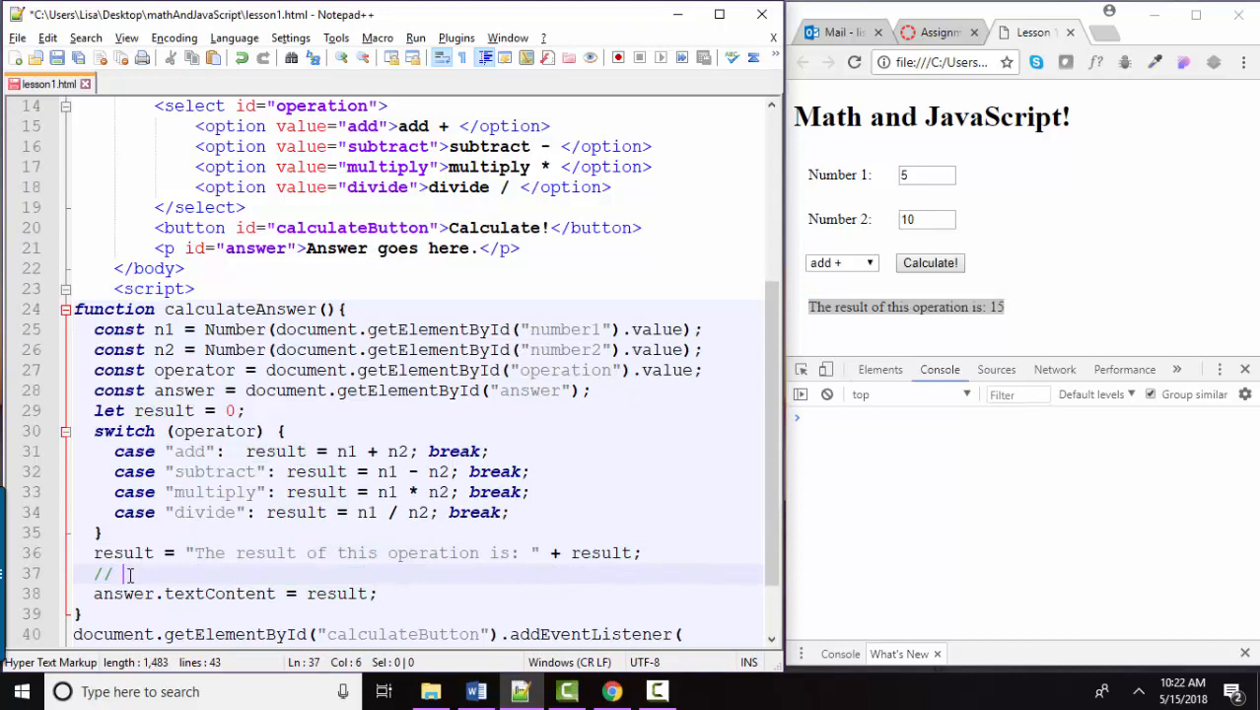
Step: On line 37 write the comment // "is equal to " -- MATH class
double_click(171, 552)
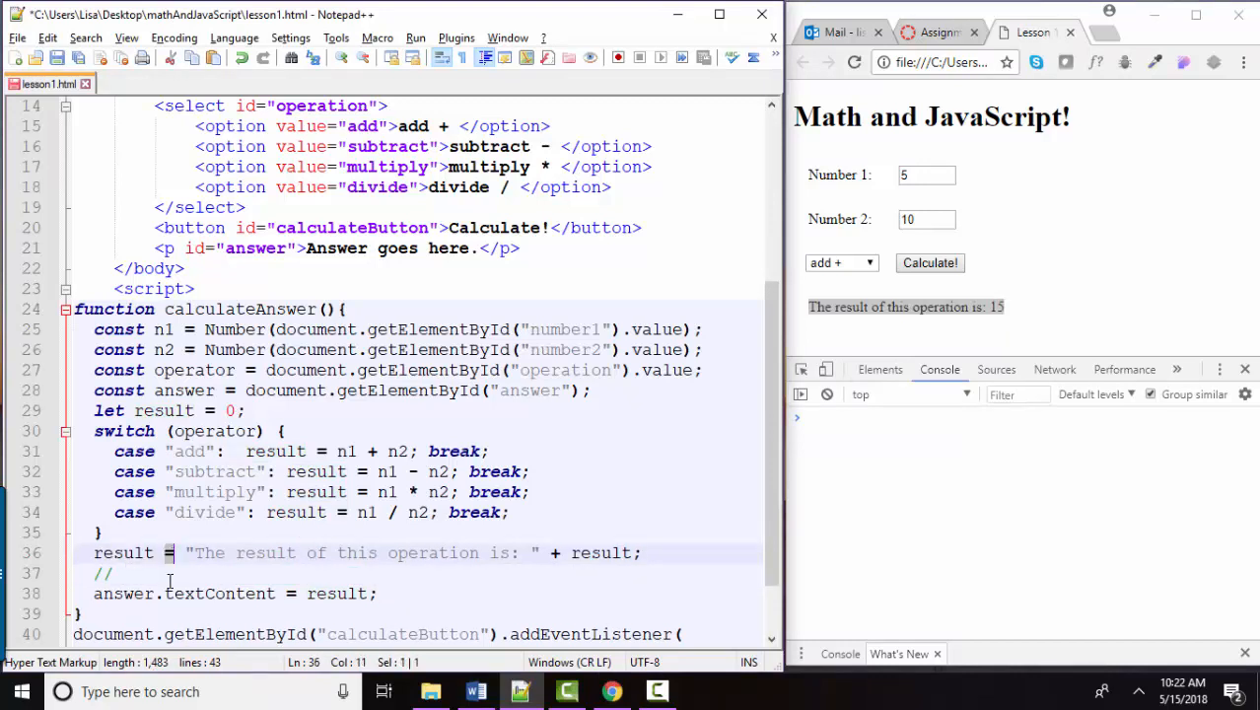
click(148, 575)
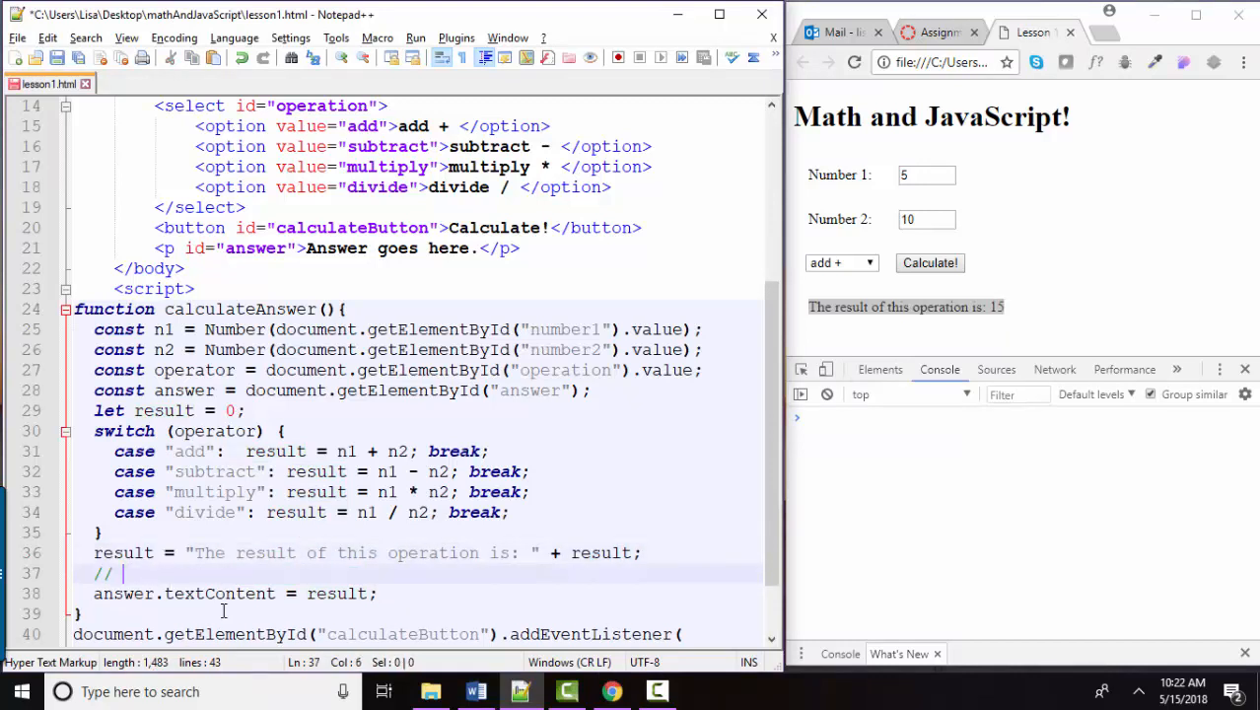
text("is equal to")
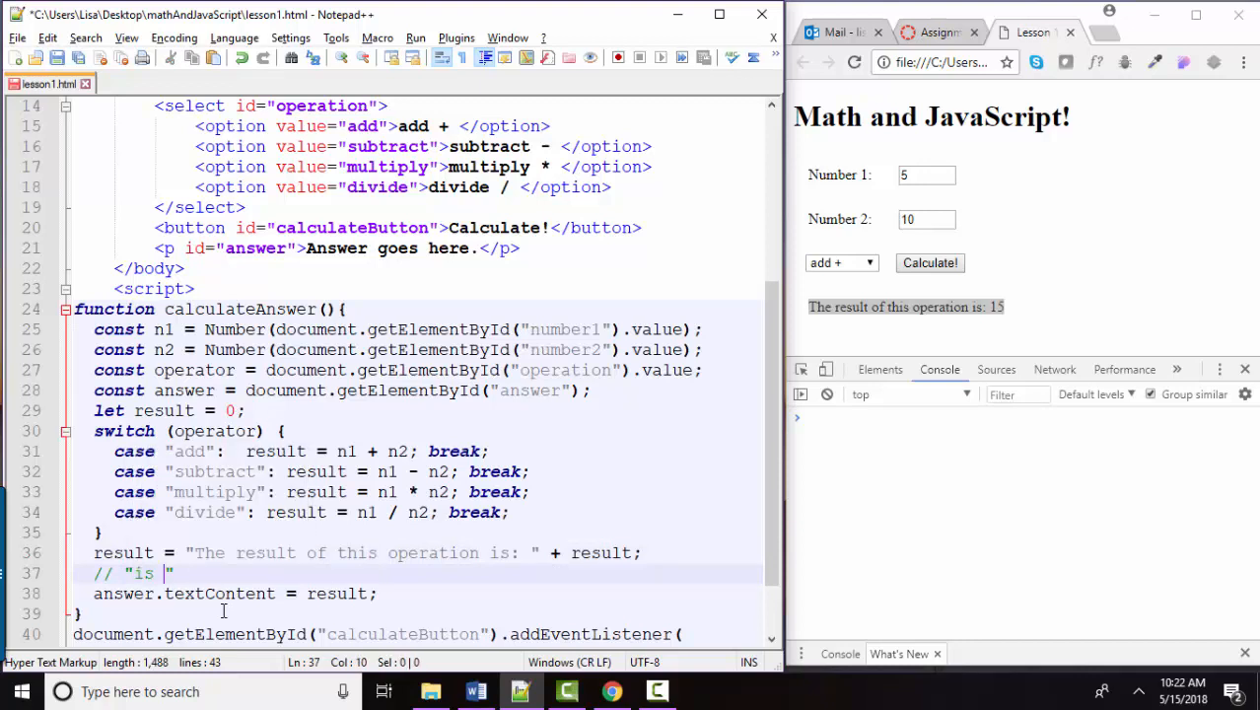
key(Right)
key(Right)
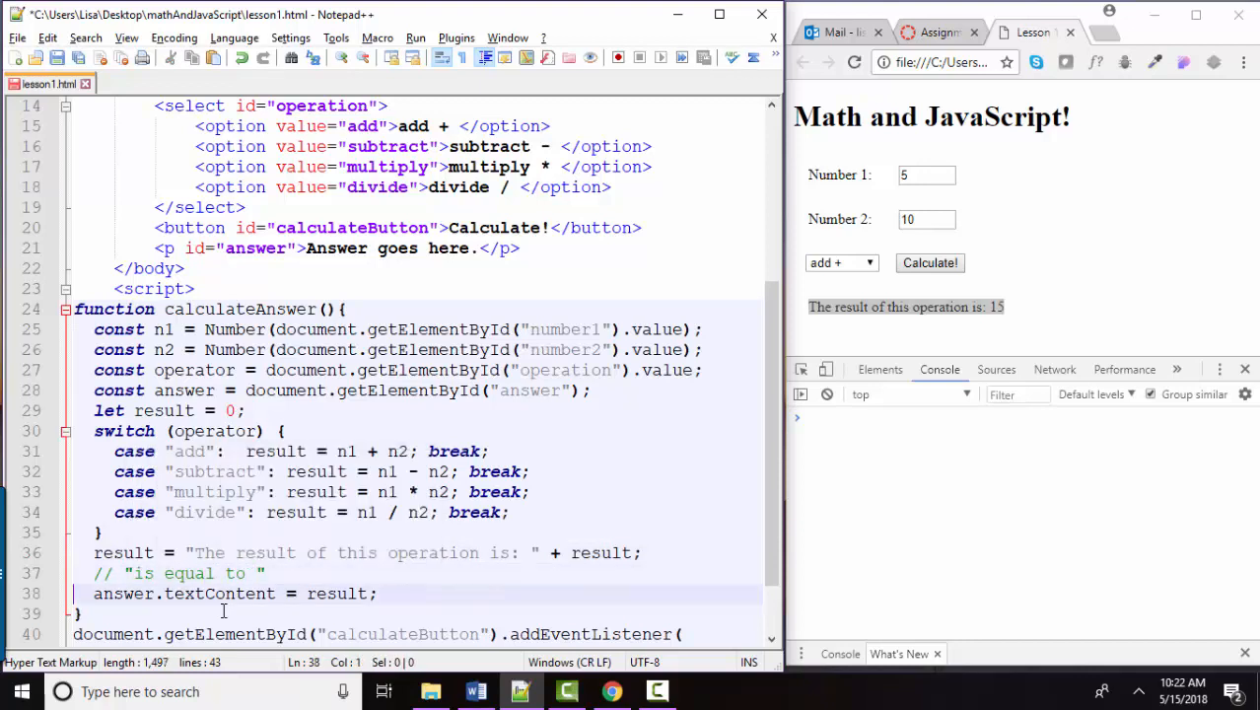
click(390, 572)
text(-)
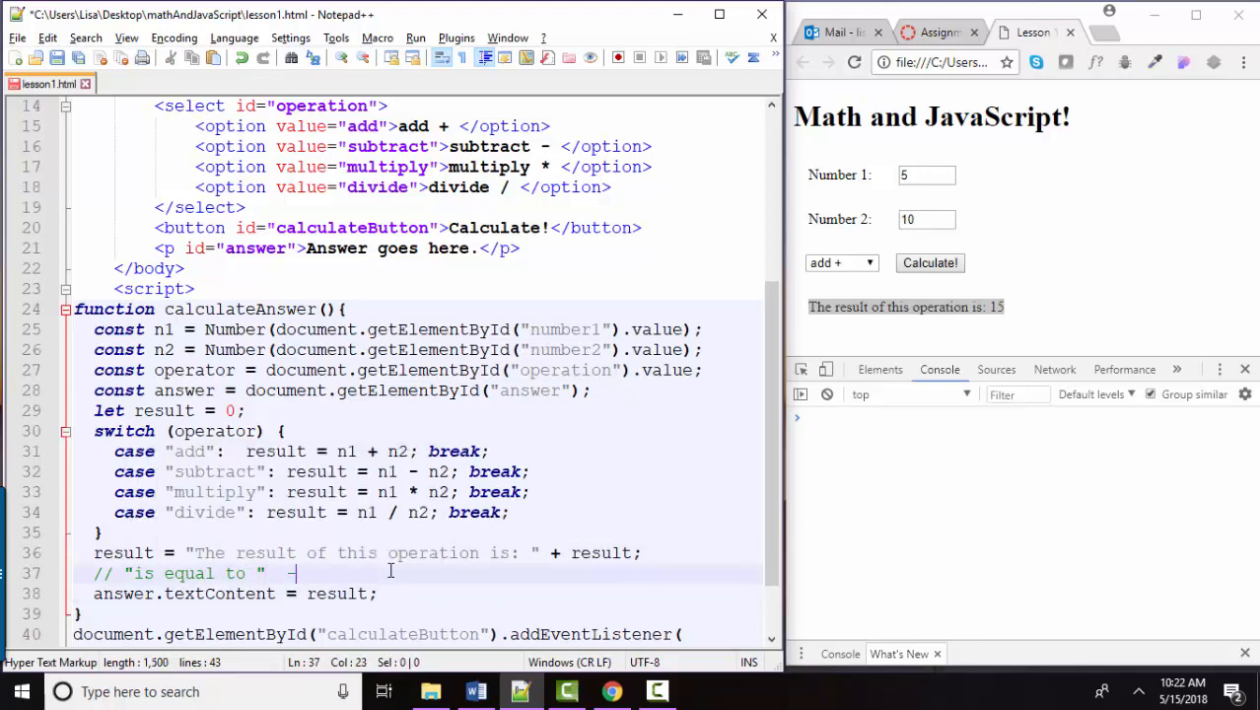
text(- MATH cla)
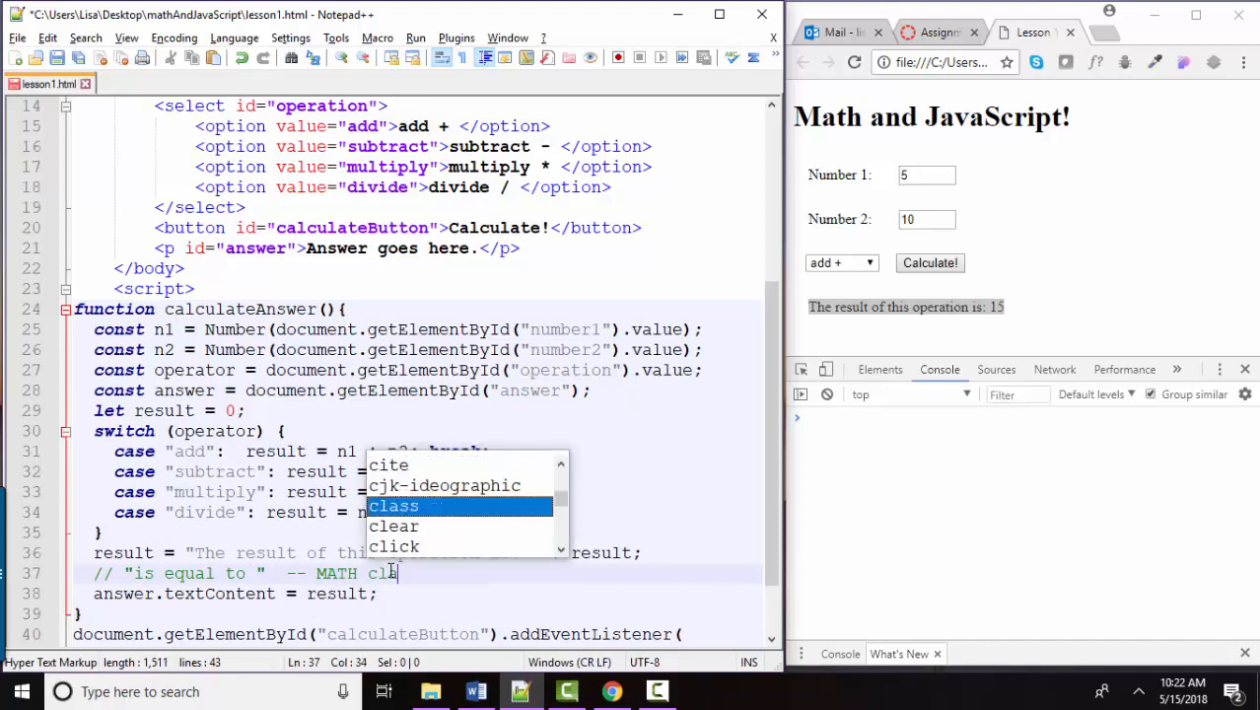
text(ss)
Step: On line 38 add // "is assigned to " -- programming class and relate it to the line 36 assignment
key(Return)
text(//)
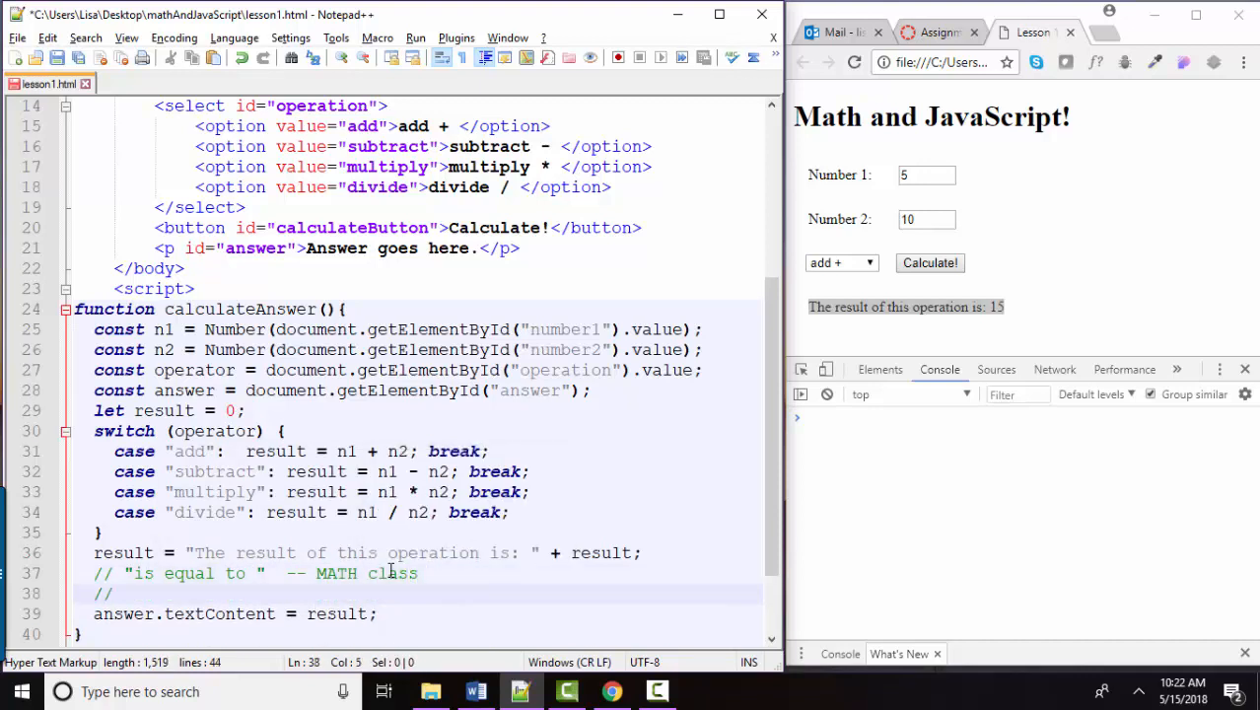
text( "is assigned to ")
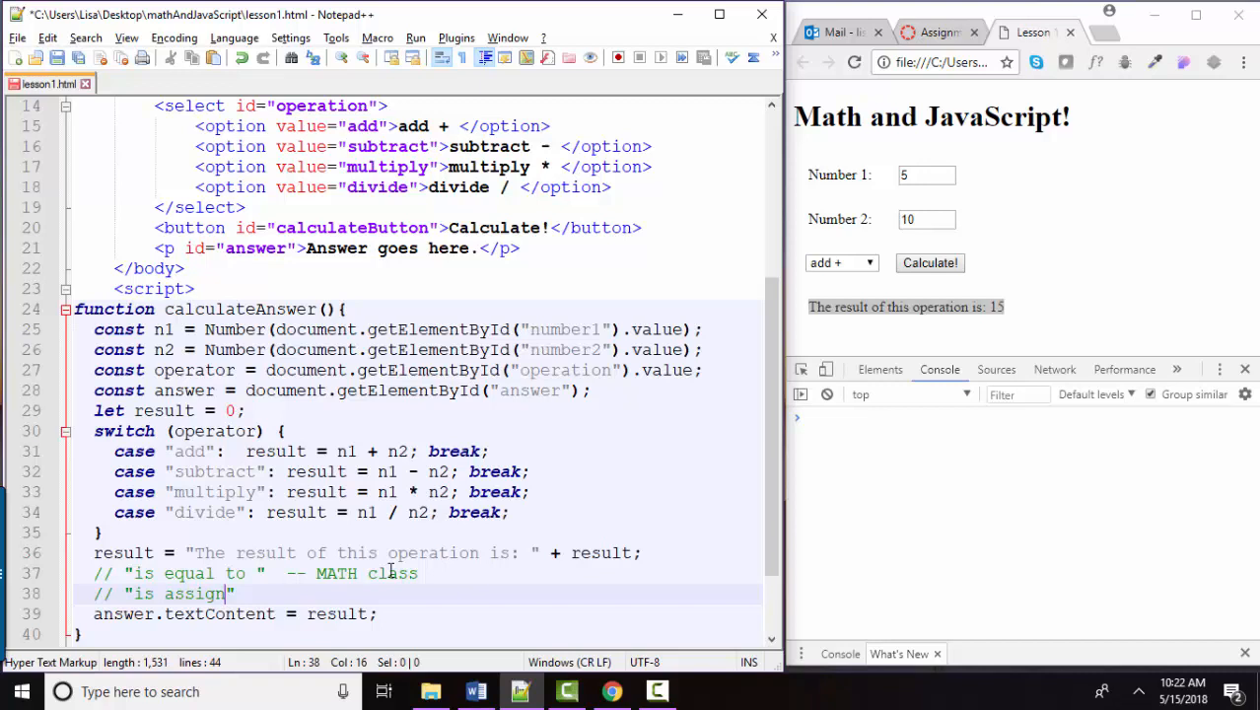
key(End)
text(programmin)
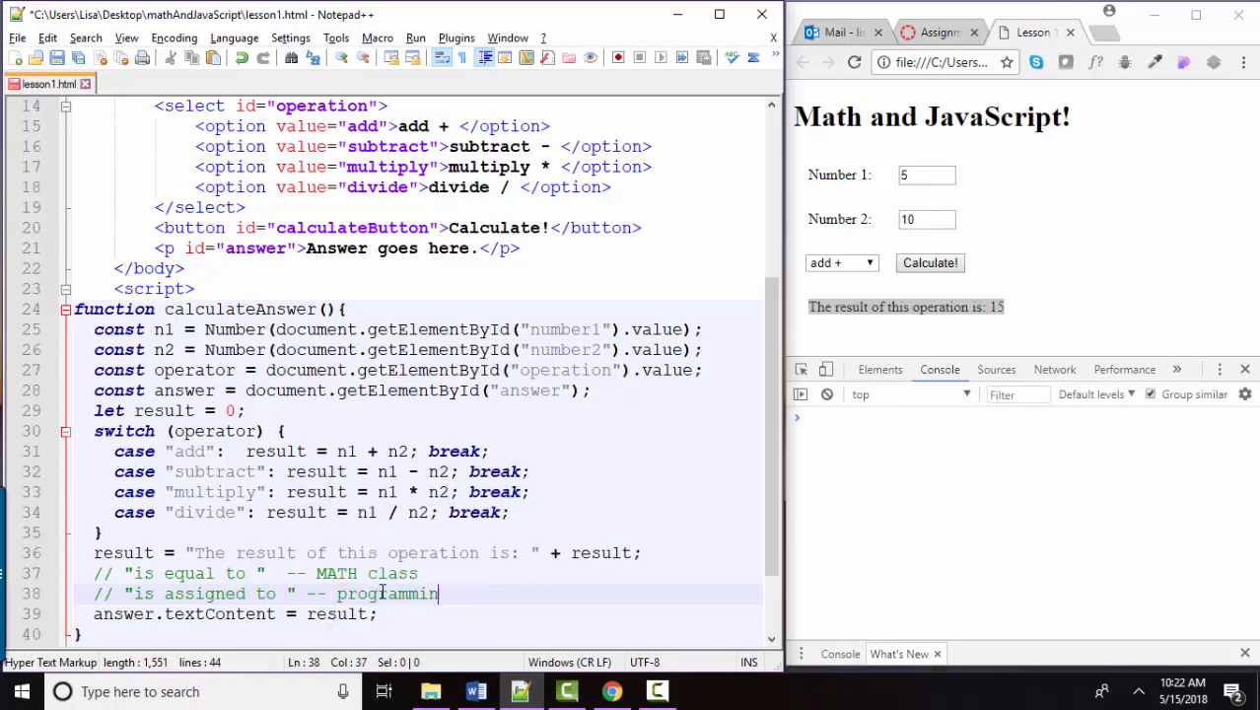
text(g class)
key(Escape)
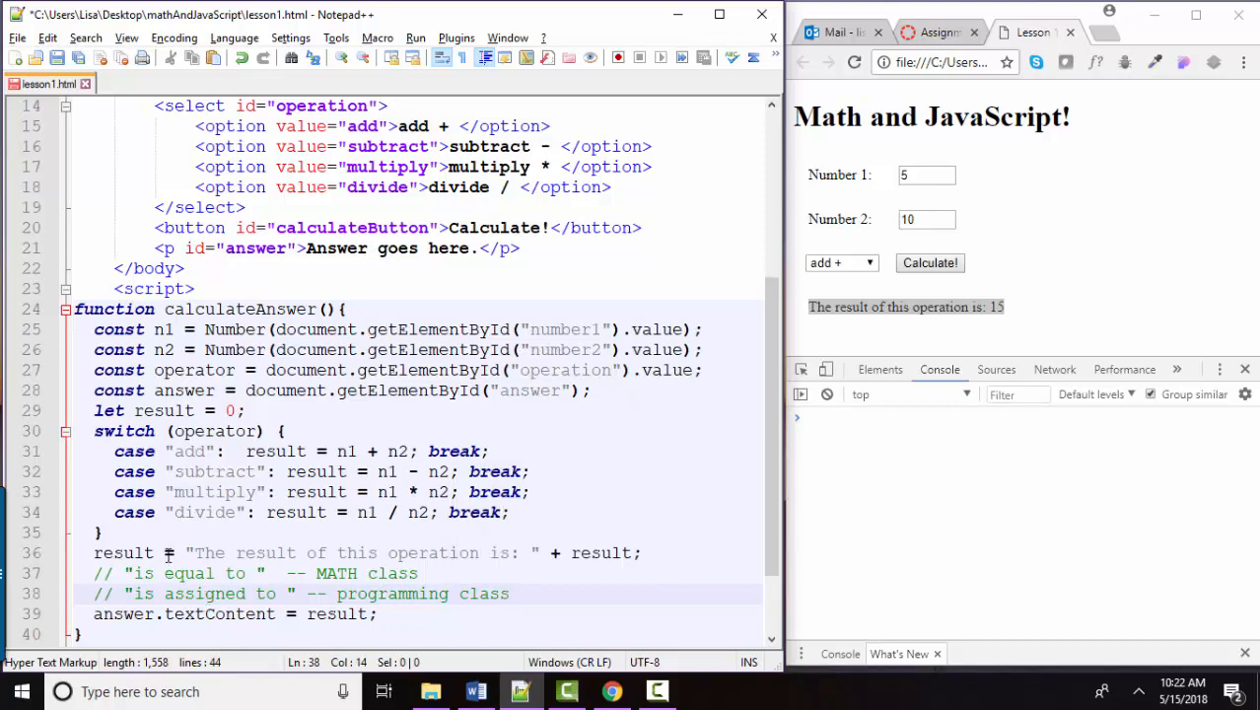
click(172, 552)
drag(125, 592, 289, 594)
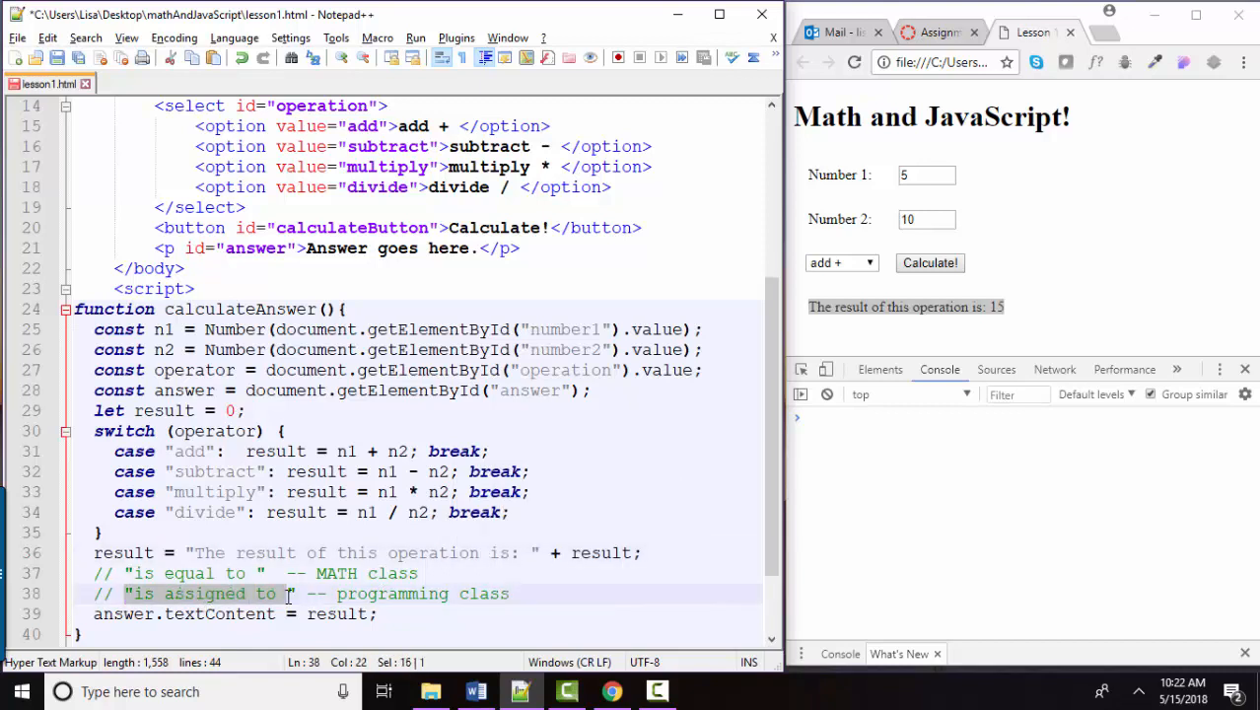
drag(95, 552, 674, 554)
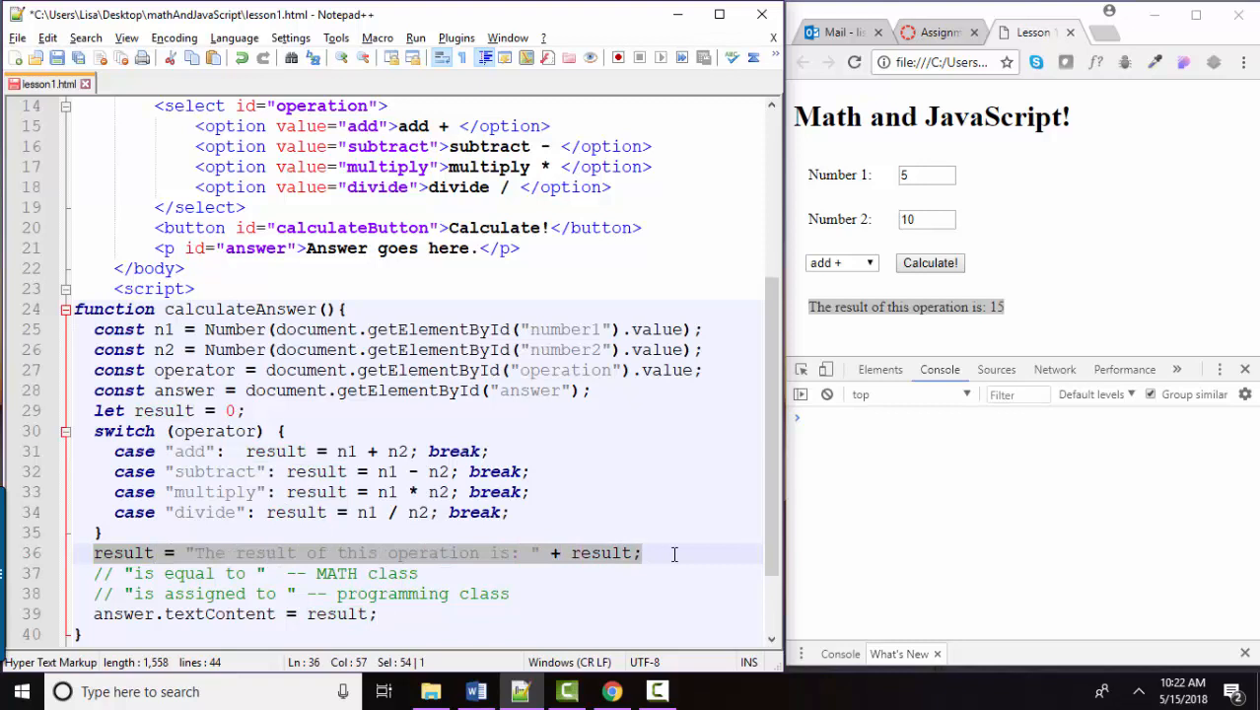